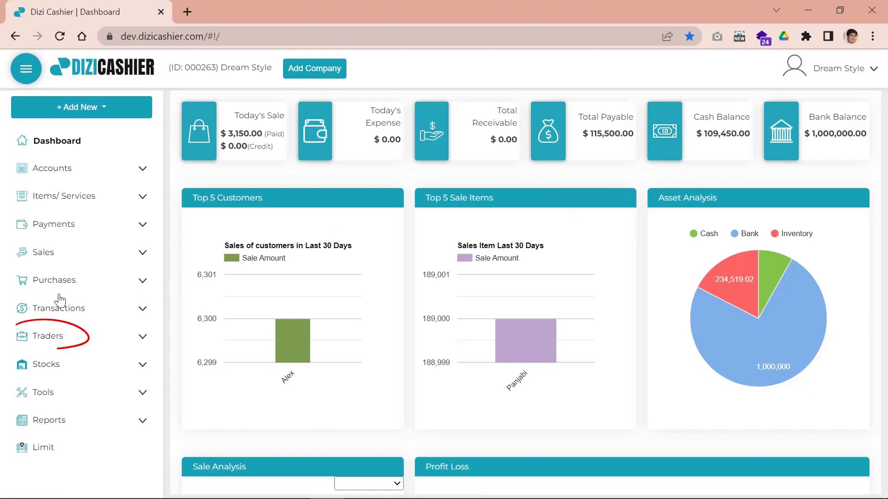
Expand Traders in the sidebar and go to the Customers list
click(63, 340)
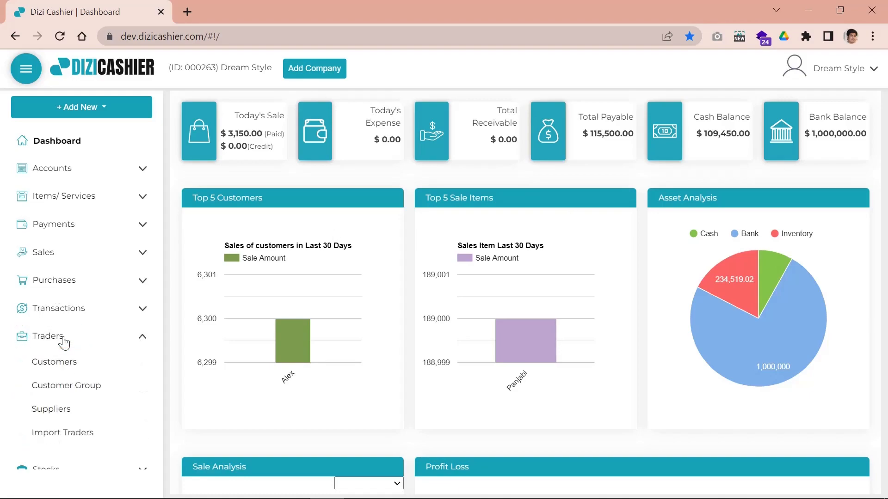
click(68, 370)
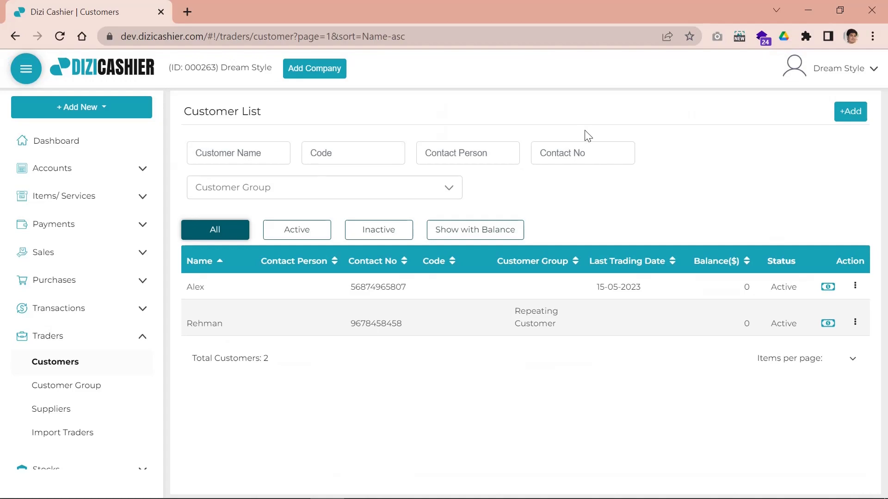
Add a new customer, enter the customer's name, and assign the Wholesaler customer group
click(850, 112)
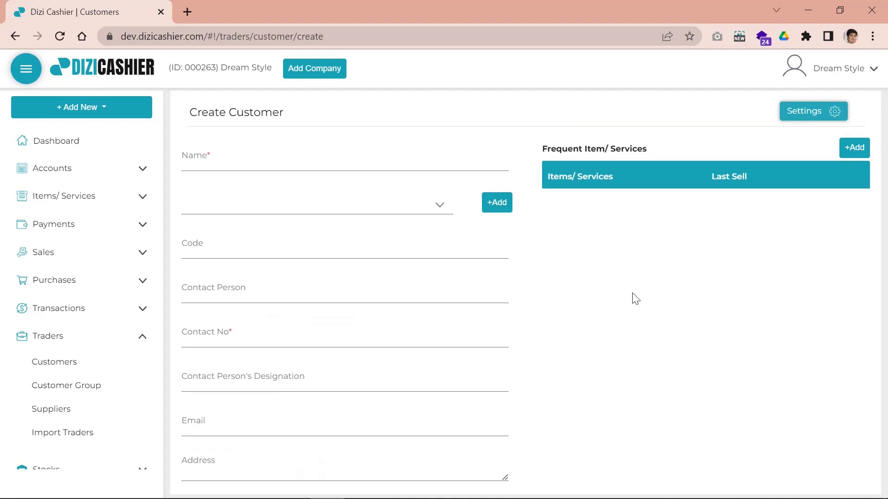
click(343, 164)
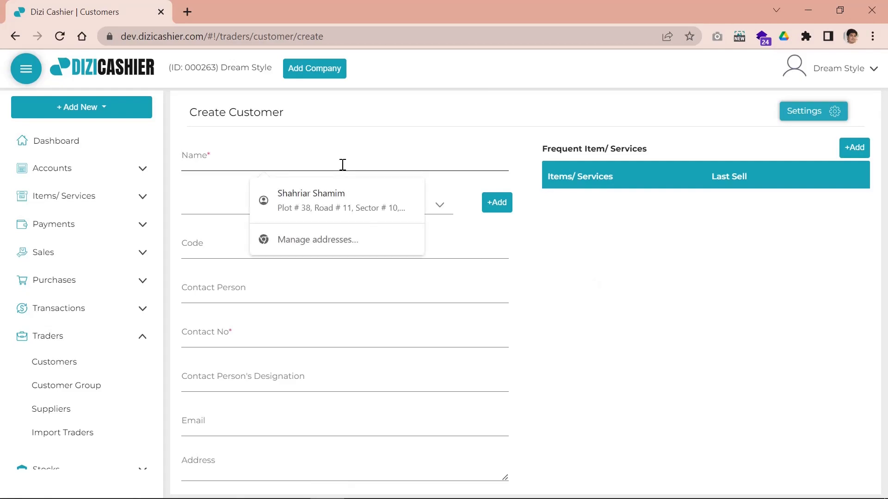
text(Harry)
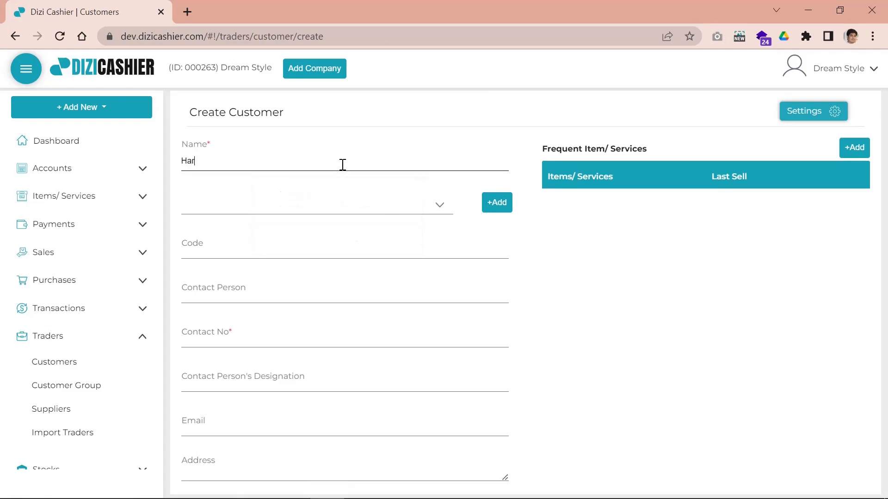
click(332, 211)
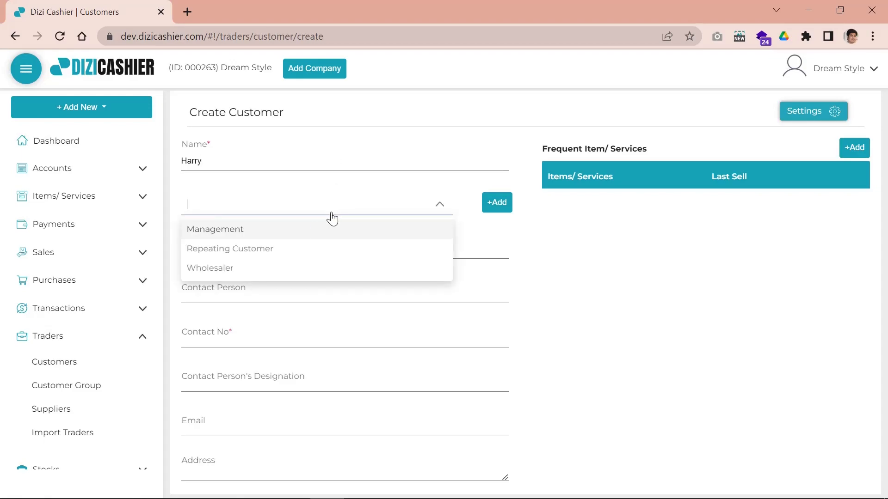
click(256, 275)
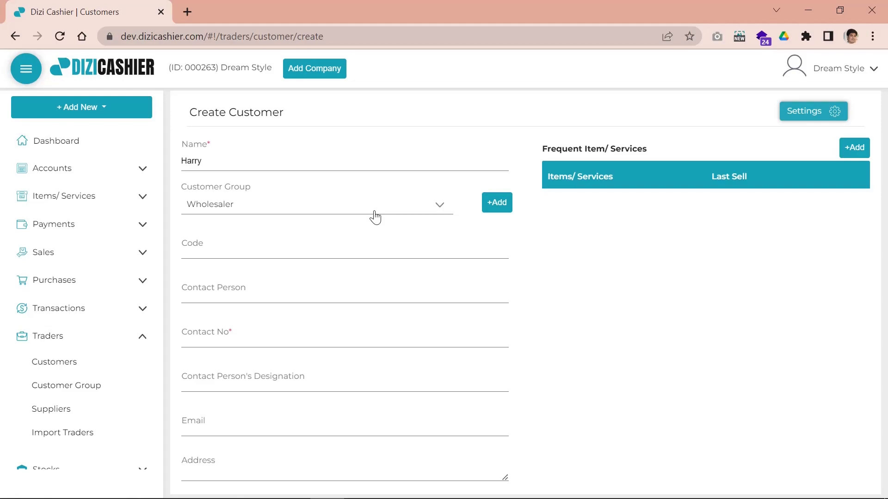
click(499, 207)
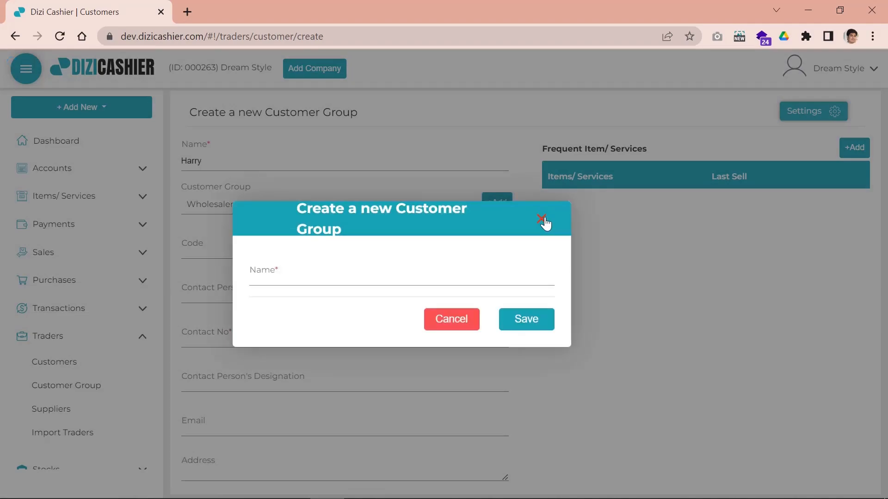
click(542, 219)
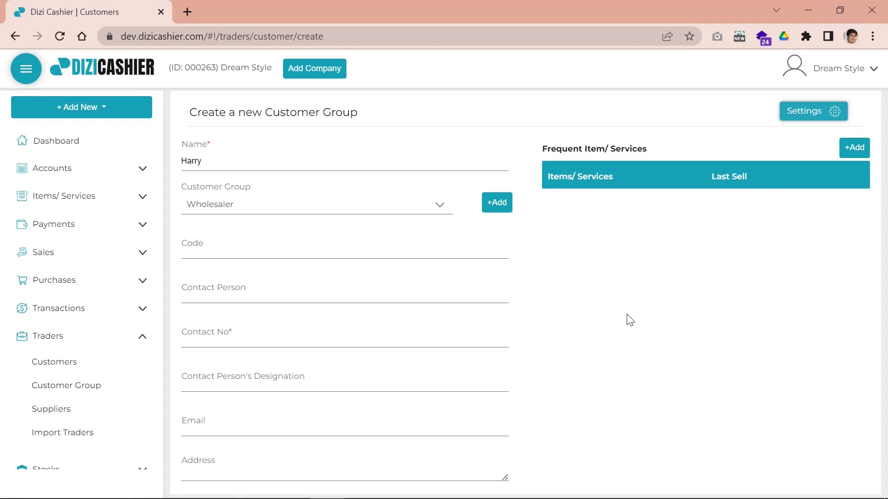
Fill in the customer code and contact number, then dismiss the browser autofill suggestions
click(237, 252)
text(5)
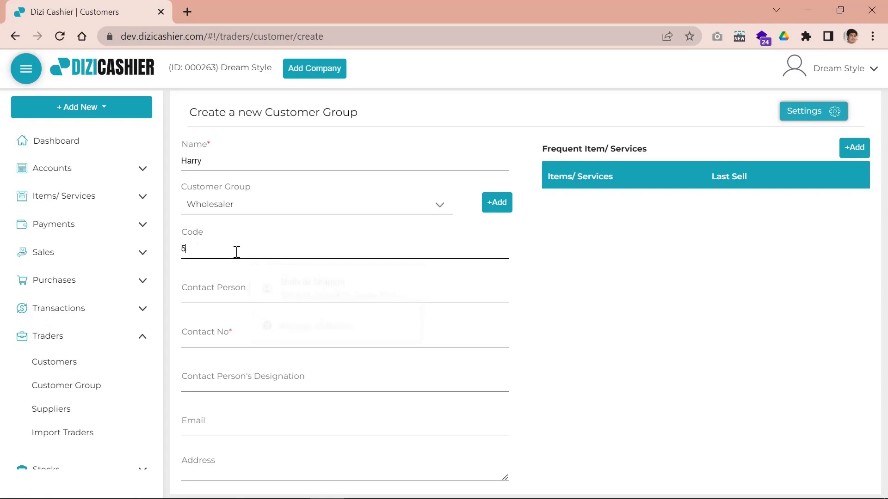
text(5777)
scroll(547, 333, down, 1)
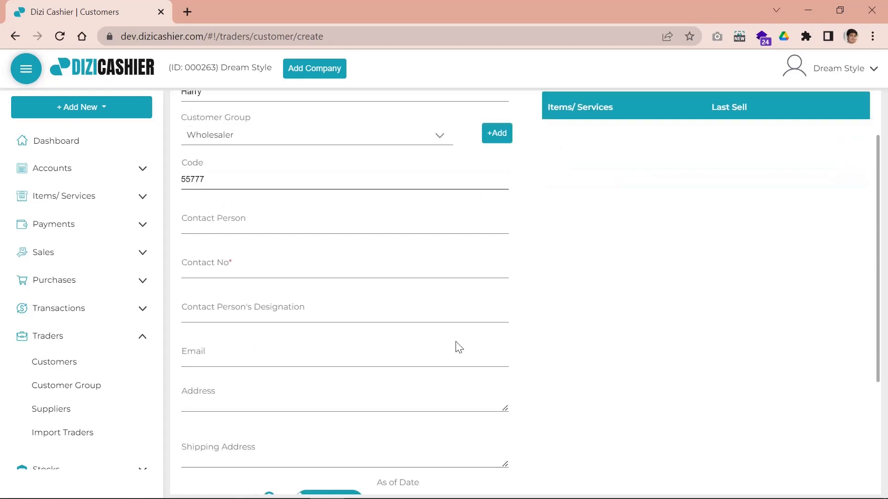
click(259, 263)
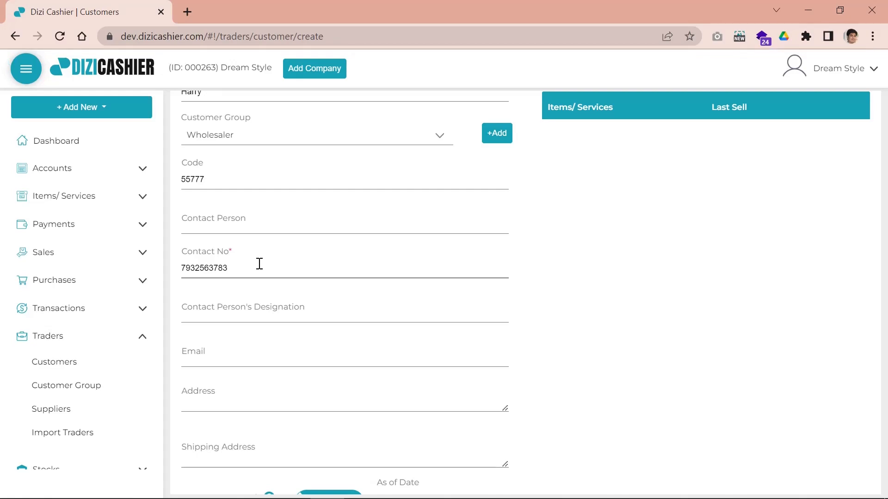
click(205, 364)
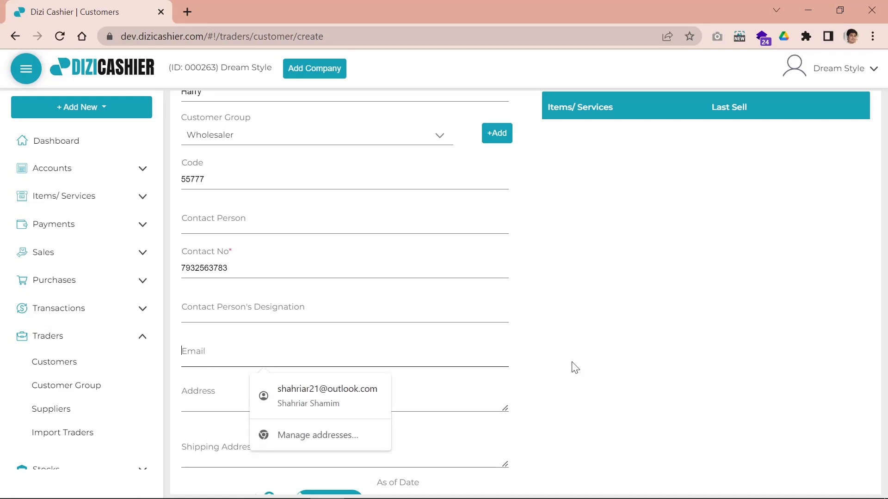
scroll(468, 269, up, 2)
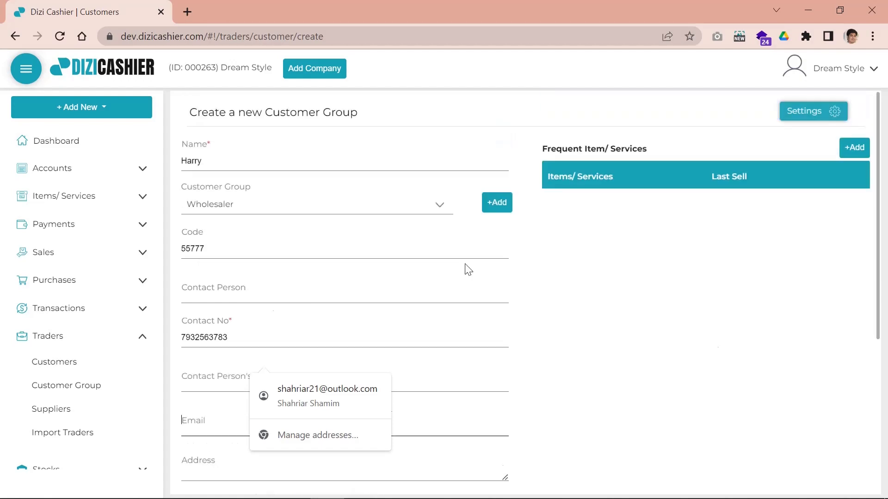
double_click(217, 160)
click(596, 347)
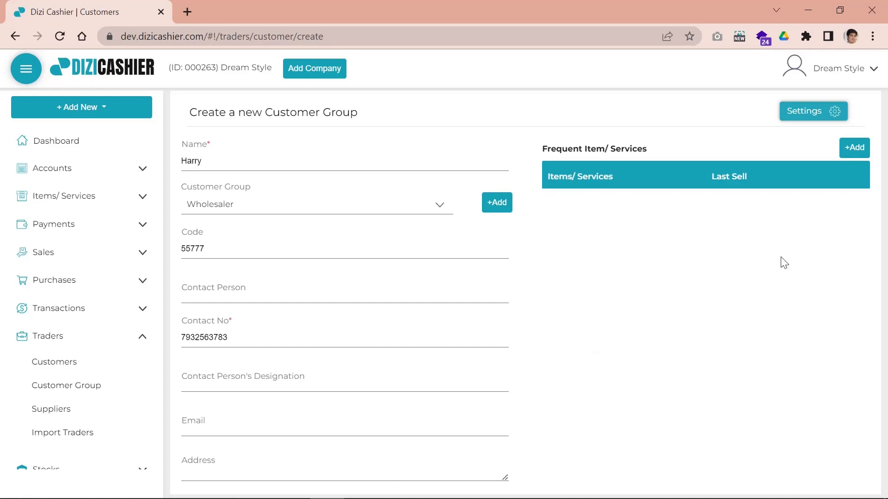
Enter a 1000 opening balance and mark it as Advance
scroll(345, 315, down, 5)
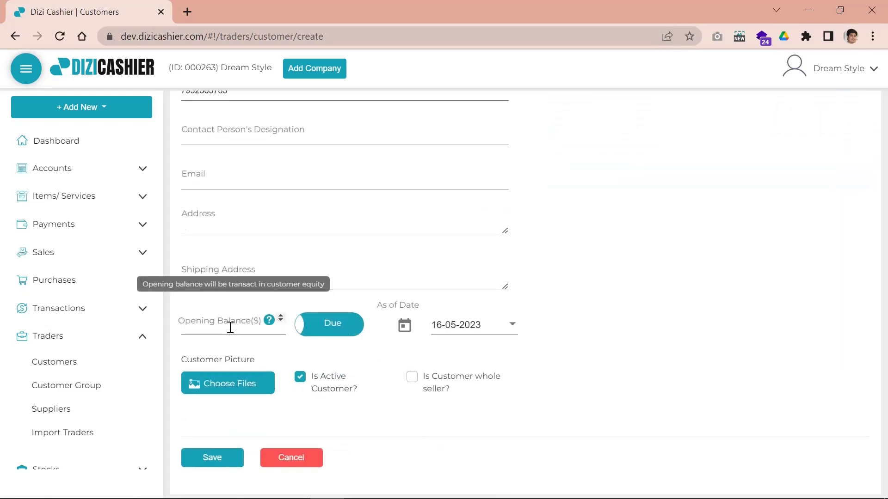
click(230, 327)
text(10000)
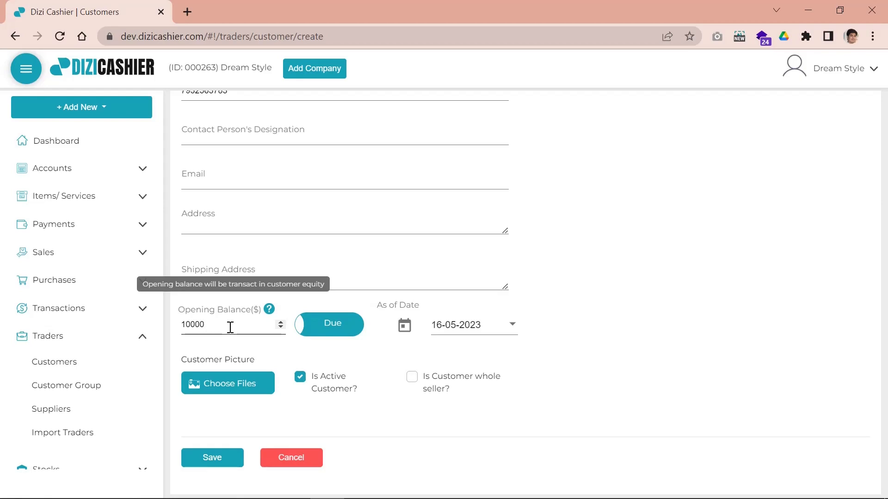
key(BackSpace)
key(BackSpace)
text(0)
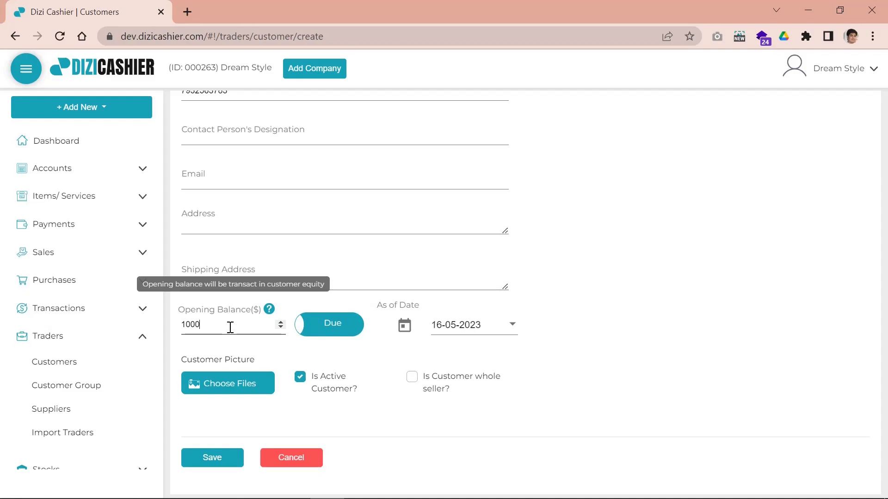
click(350, 331)
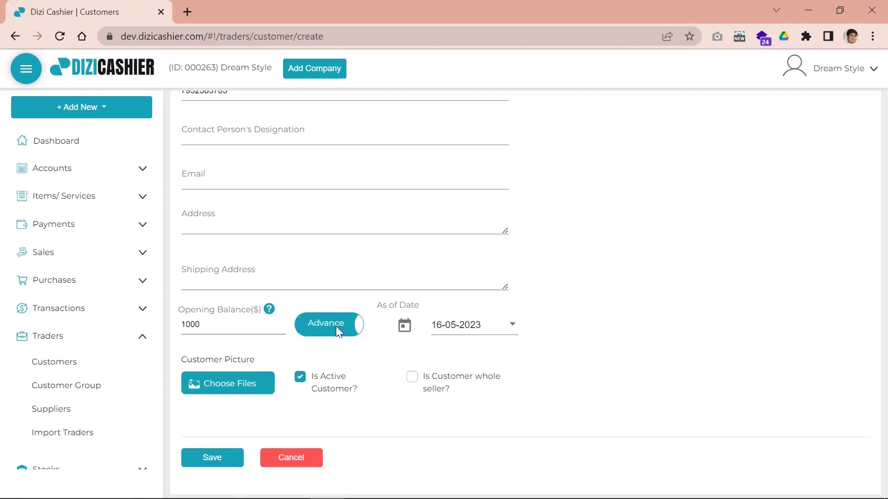
click(343, 329)
click(344, 329)
Set the as-of date to 15-05-2023, tick Is Customer whole seller?, and save
click(512, 328)
click(474, 378)
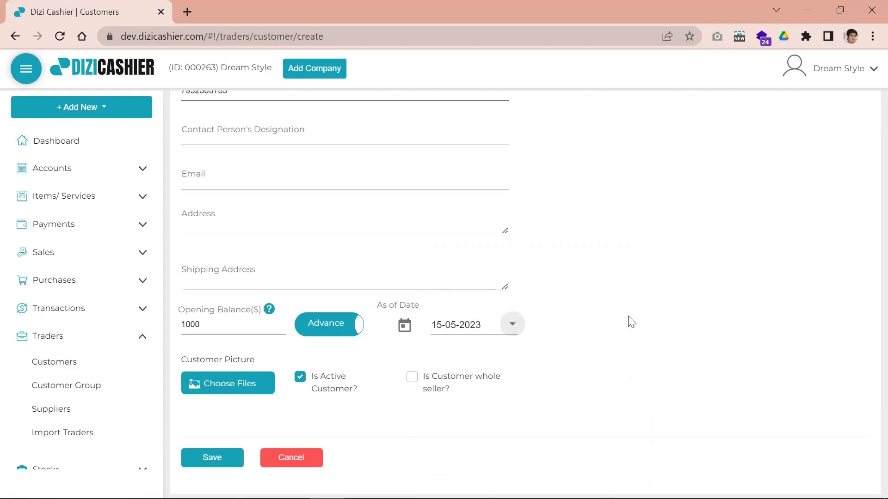
click(415, 377)
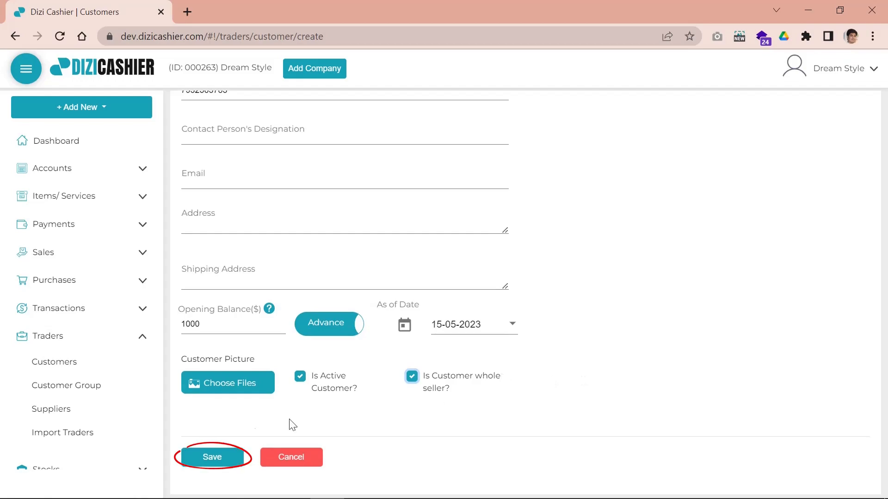
click(215, 458)
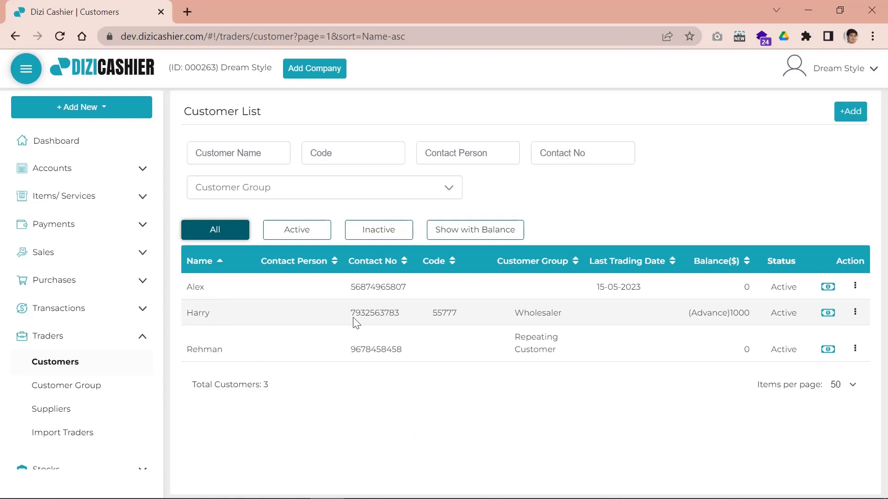
Review the new customer's row and the name, code, contact person and contact number filters
drag(360, 293, 383, 341)
click(386, 367)
click(241, 153)
click(332, 153)
click(467, 154)
click(595, 155)
click(211, 147)
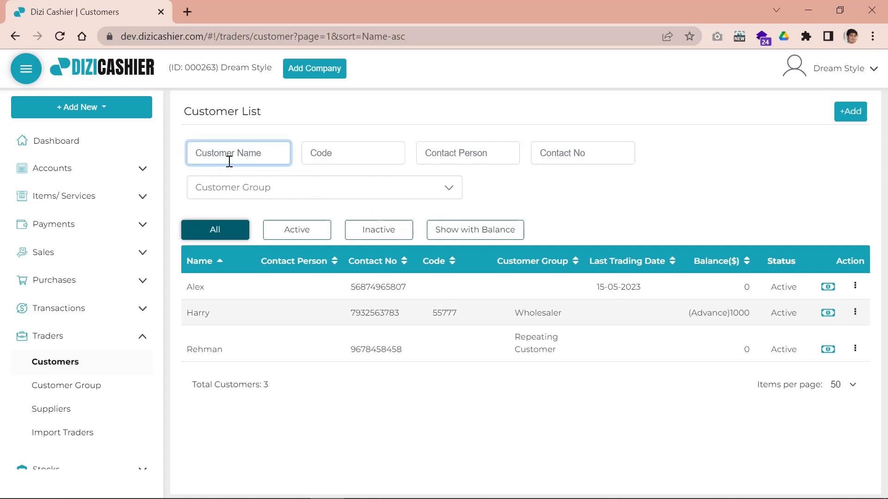
Try the name search, clear it, and filter the Customer Group to Wholesaler
text(harry)
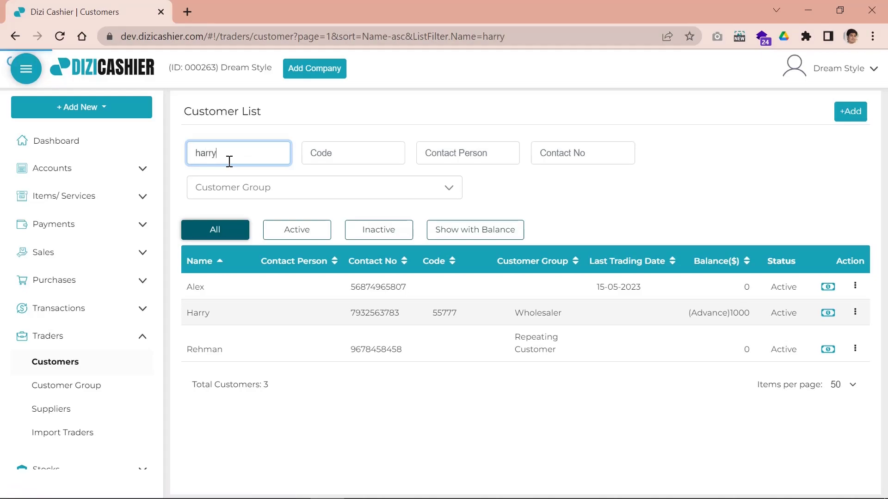
key(BackSpace)
key(BackSpace)
key(BackSpace)
key(BackSpace)
key(BackSpace)
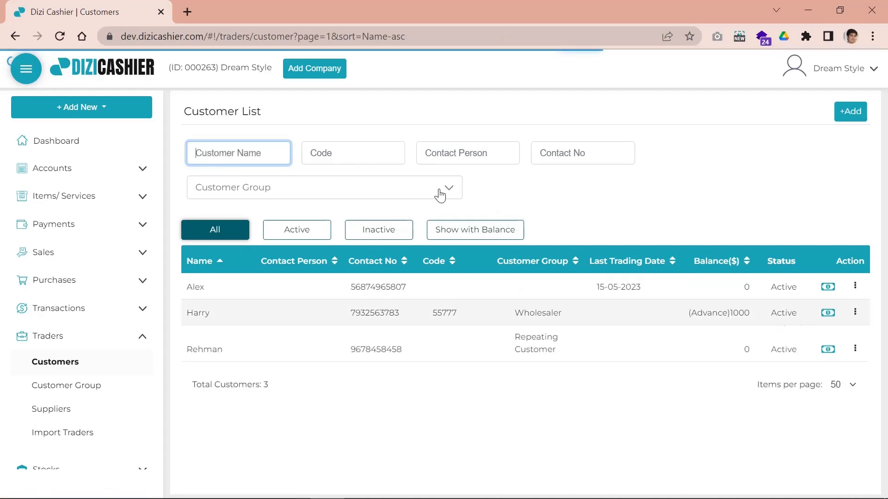
click(440, 194)
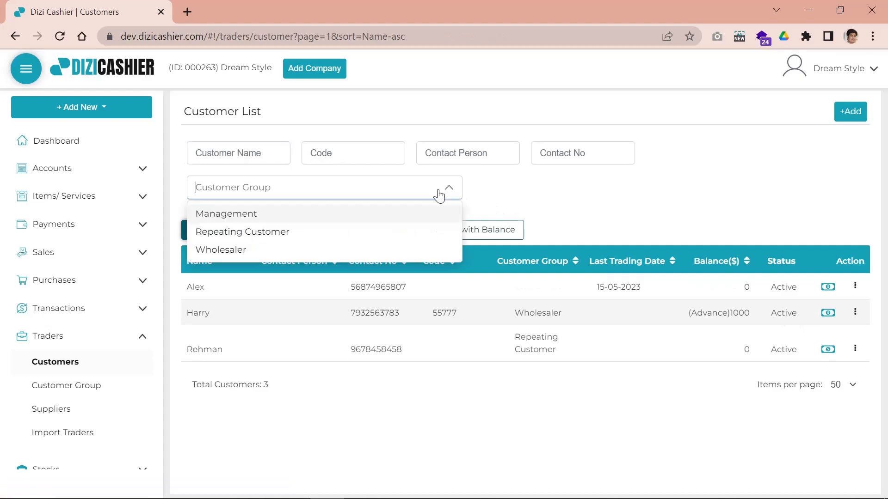
click(230, 250)
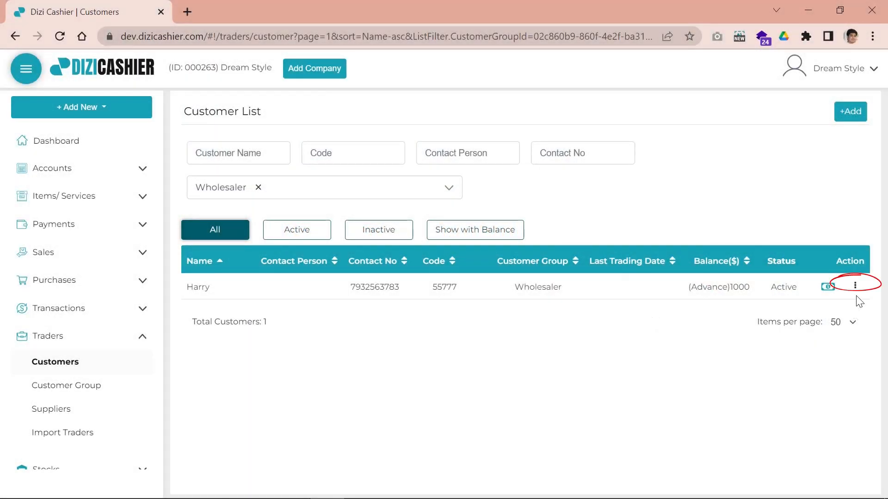
Clear the Wholesaler group filter and open the top customer's actions menu
click(855, 294)
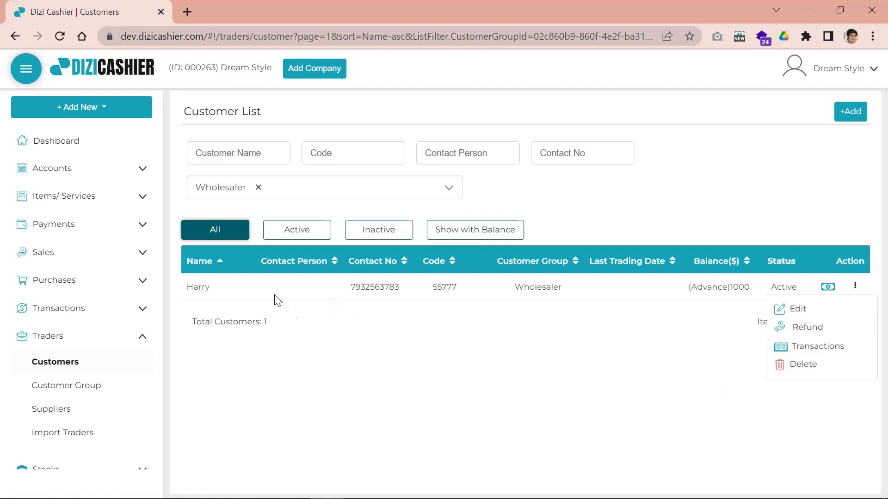
click(445, 192)
click(286, 195)
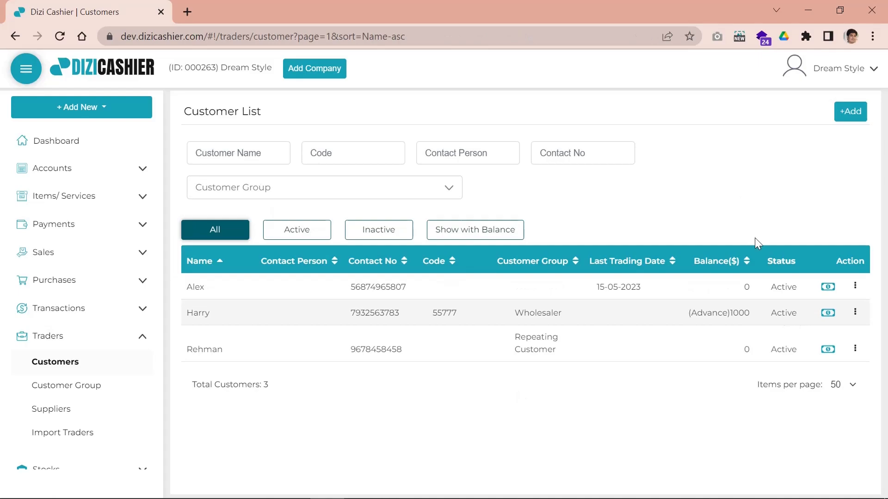
click(853, 289)
click(835, 332)
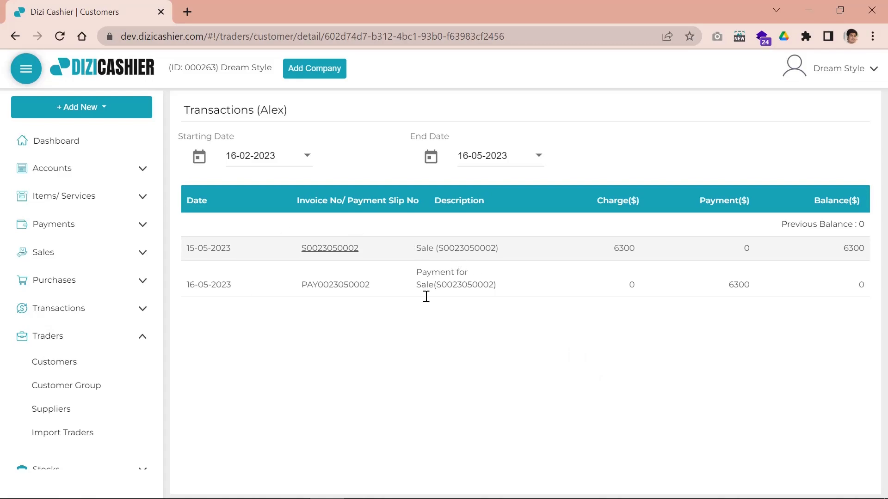
drag(416, 249, 495, 290)
click(620, 333)
click(70, 365)
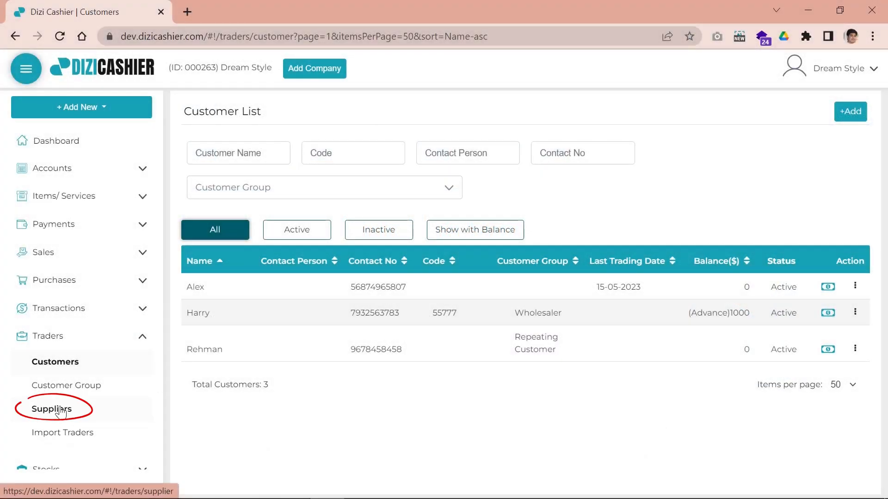
Create a new supplier named Texotrade and enter its contact number
click(52, 409)
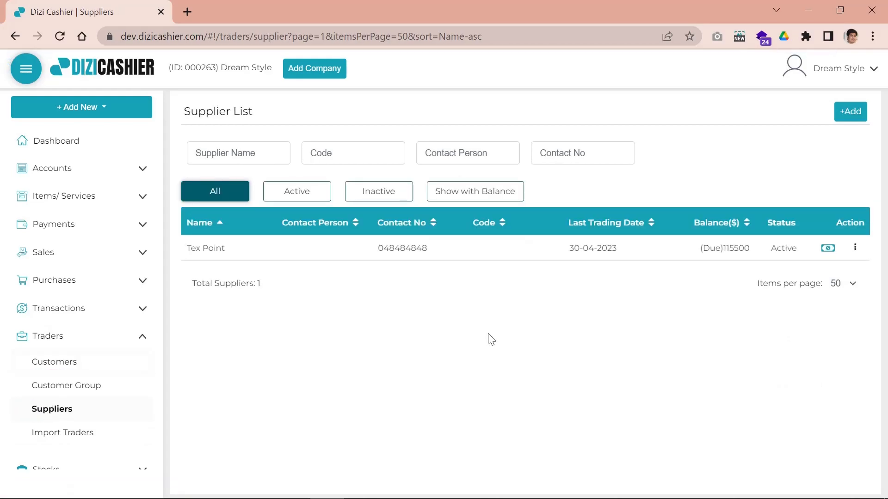
click(853, 113)
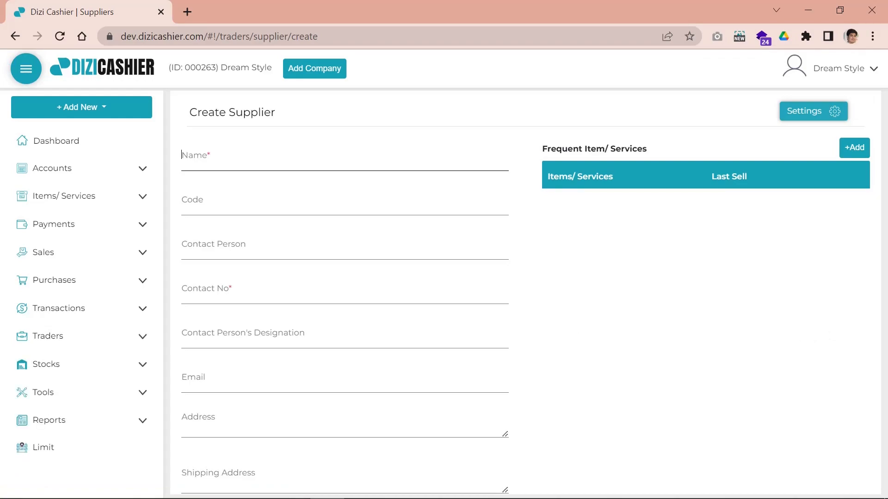
text(Texotrade)
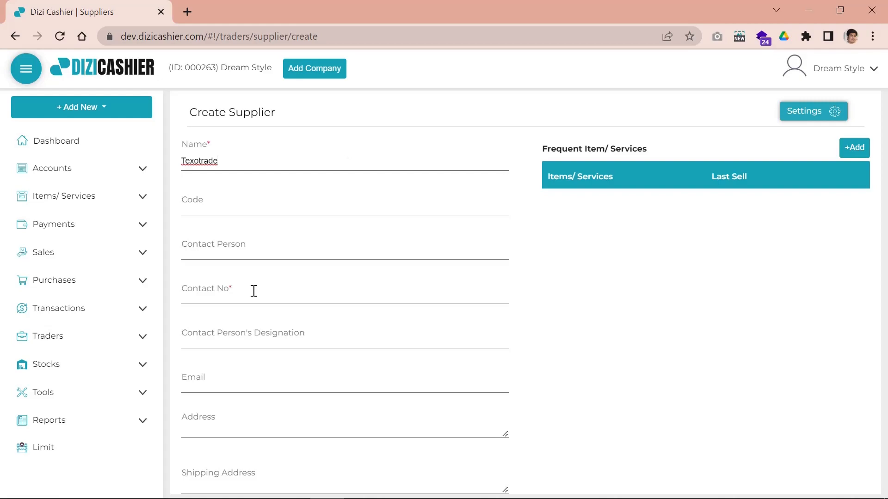
scroll(283, 297, down, 4)
scroll(283, 296, up, 4)
click(230, 291)
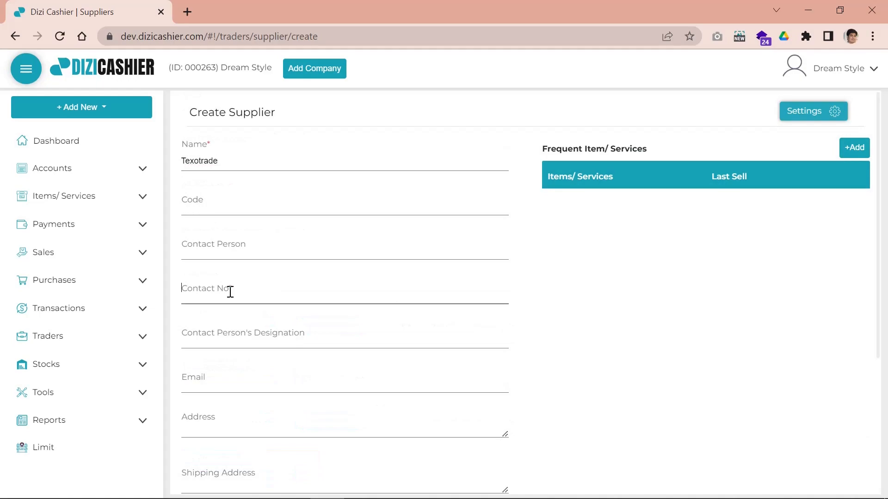
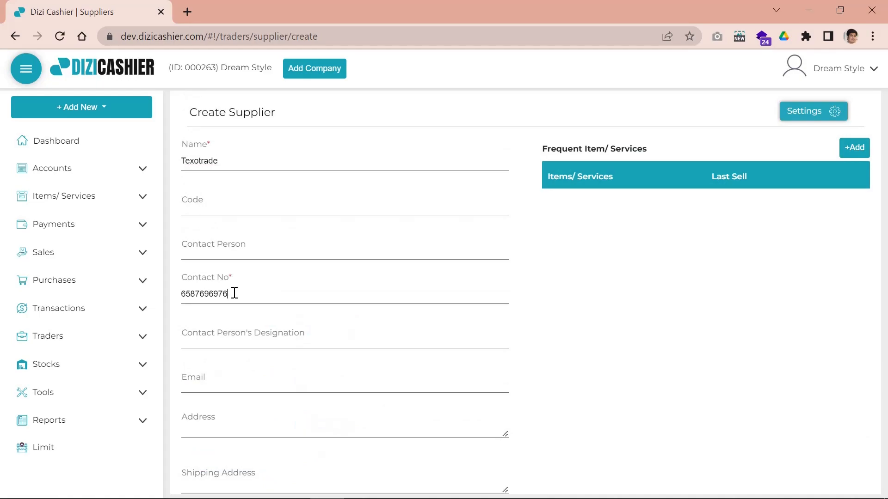
click(620, 280)
Add Shirt and Sunglass as the supplier's frequent items
drag(579, 149, 624, 149)
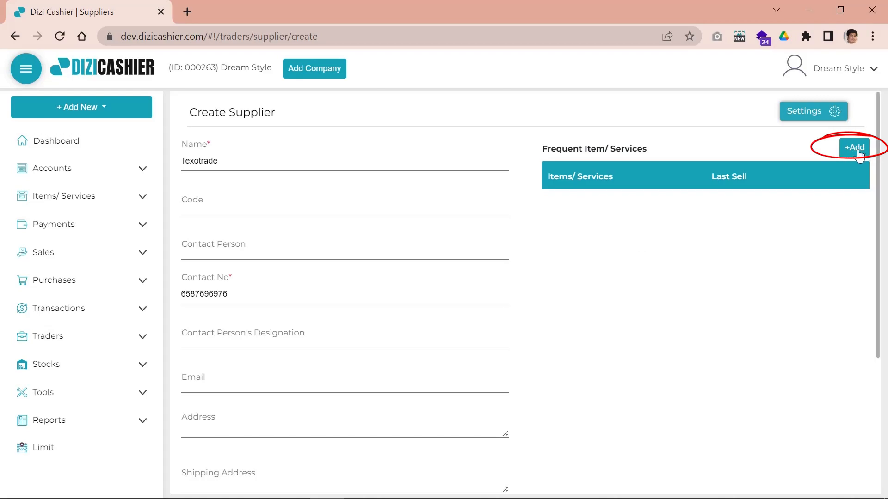
click(854, 154)
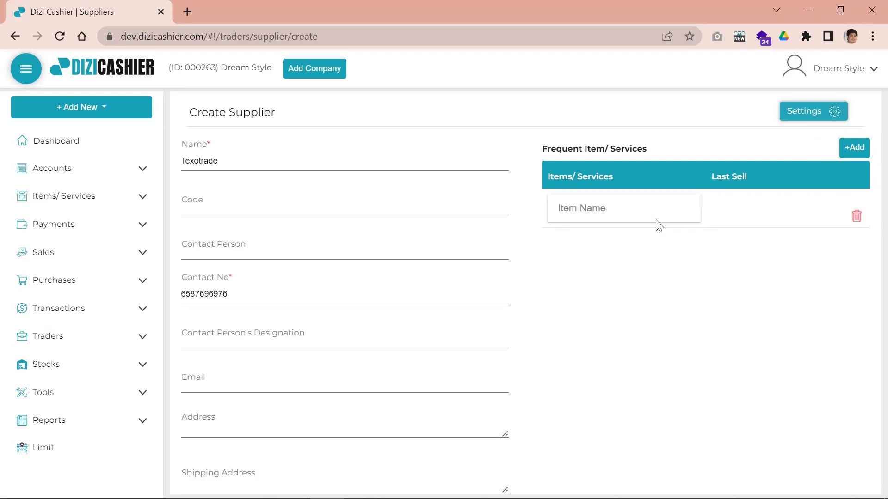
text(shi)
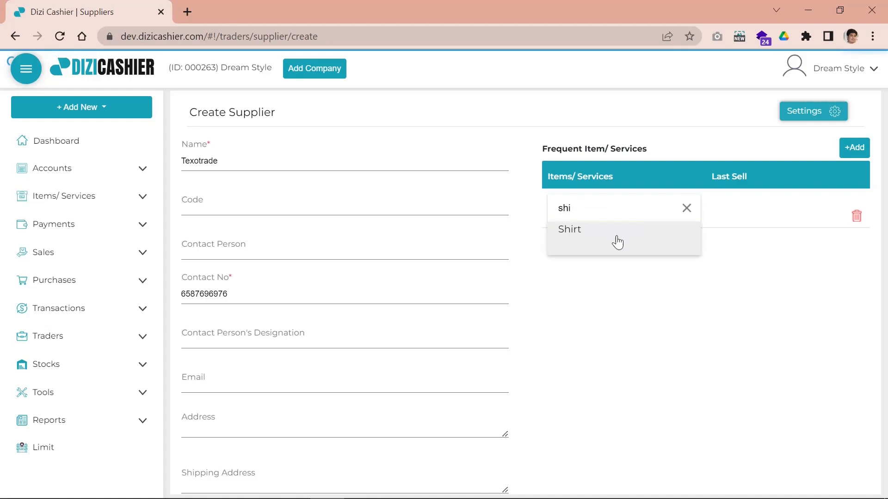
click(616, 240)
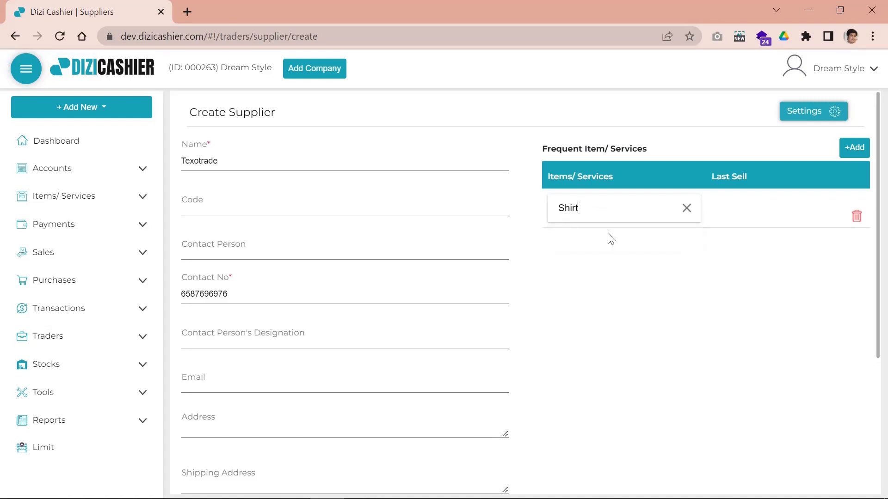
click(852, 150)
click(653, 254)
text(su)
click(626, 278)
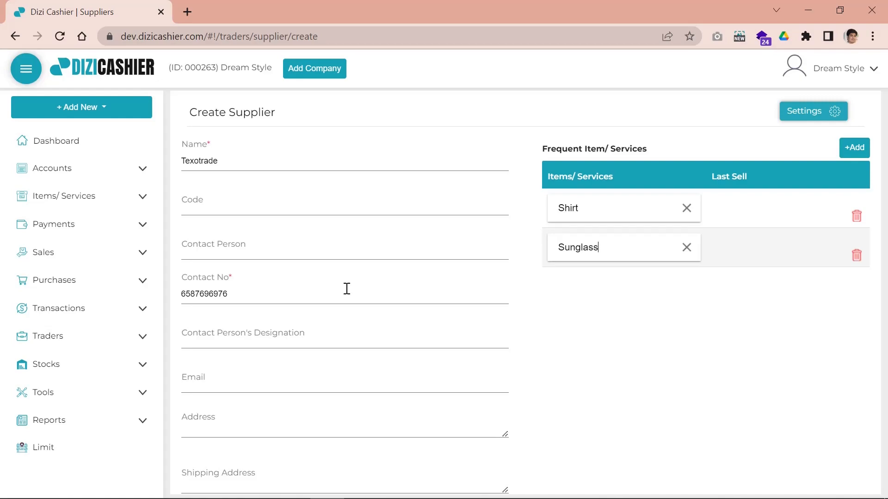
scroll(348, 287, down, 3)
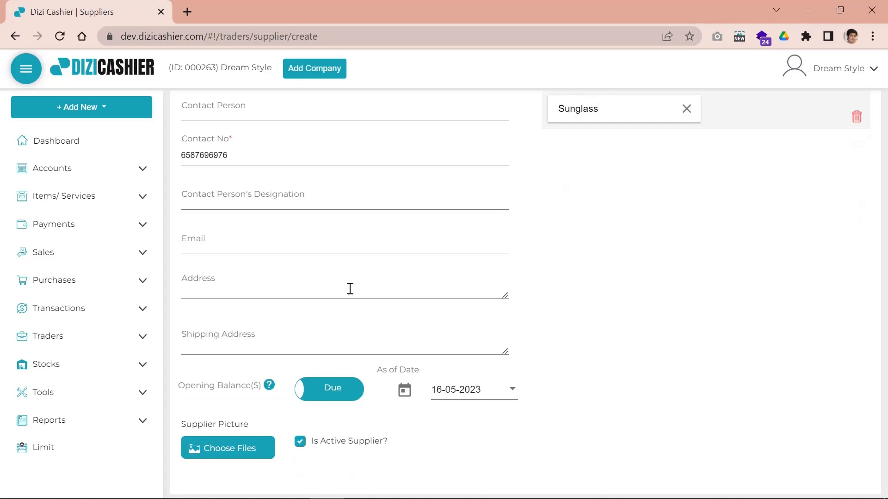
scroll(350, 289, down, 2)
Save Texotrade, search 'texo' in Supplier Name to find it, then clear the search
click(213, 458)
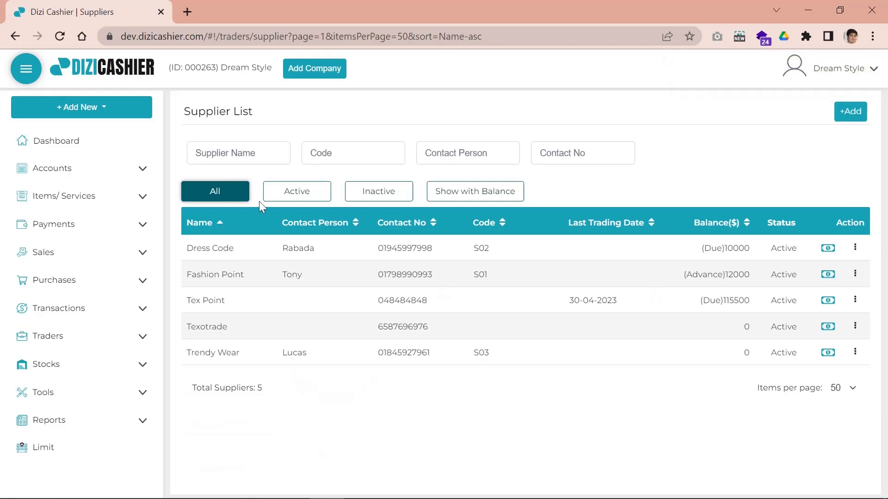
click(244, 153)
click(358, 143)
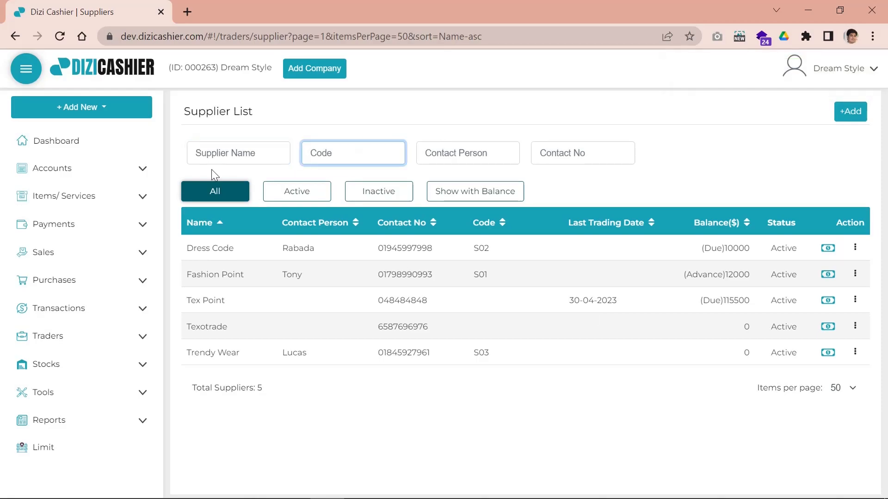
click(215, 158)
text(texo)
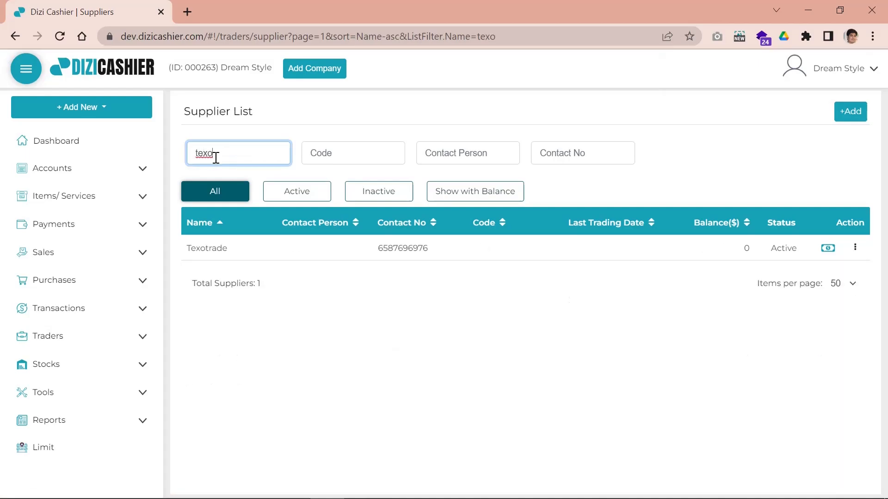
drag(192, 248, 231, 247)
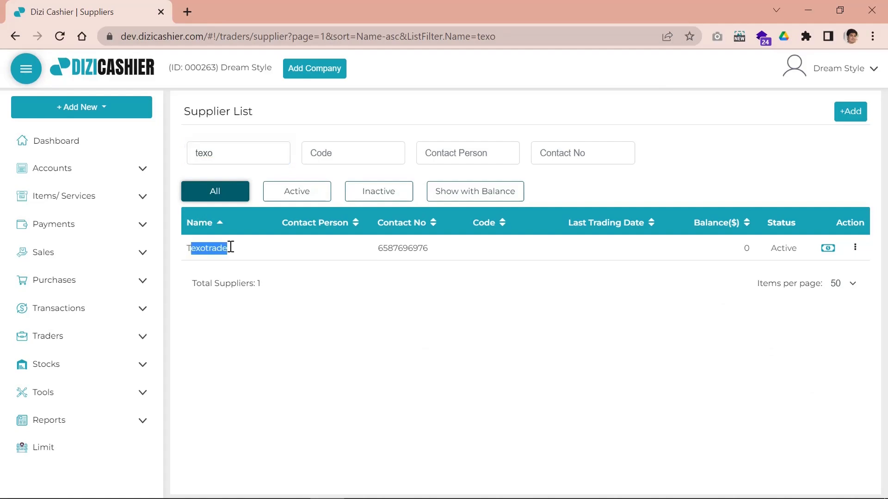
click(224, 158)
key(BackSpace)
key(BackSpace)
key(BackSpace)
key(BackSpace)
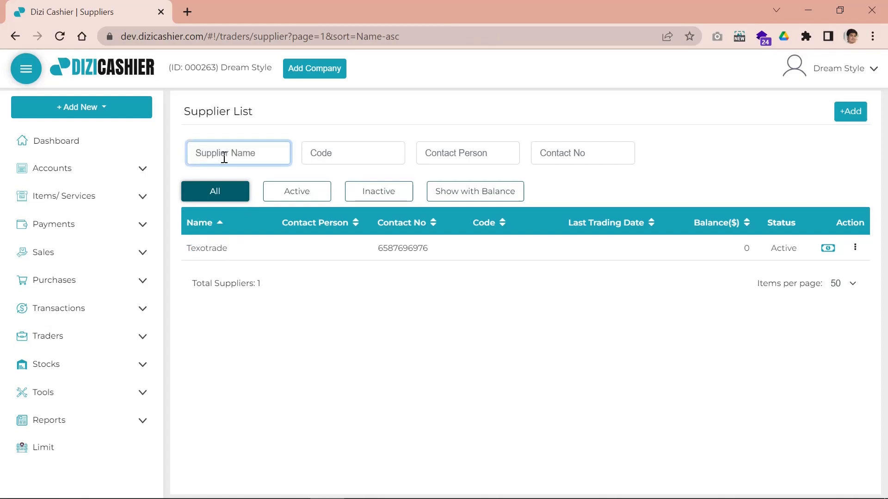
Highlight the Contact No and Contact Person columns and Tex Point's last trading date
double_click(382, 223)
drag(298, 229, 332, 232)
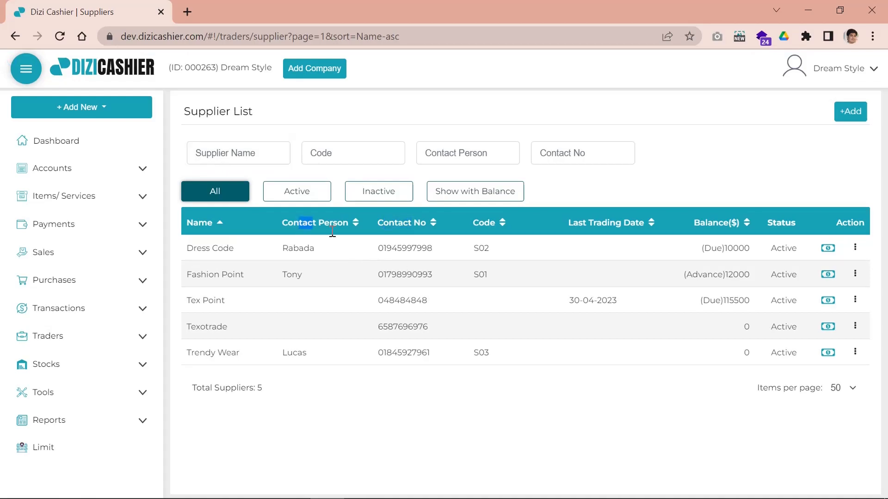
drag(562, 302, 591, 302)
click(687, 388)
Check Dress Code's action menu, then open Tex Point's Transactions
click(855, 249)
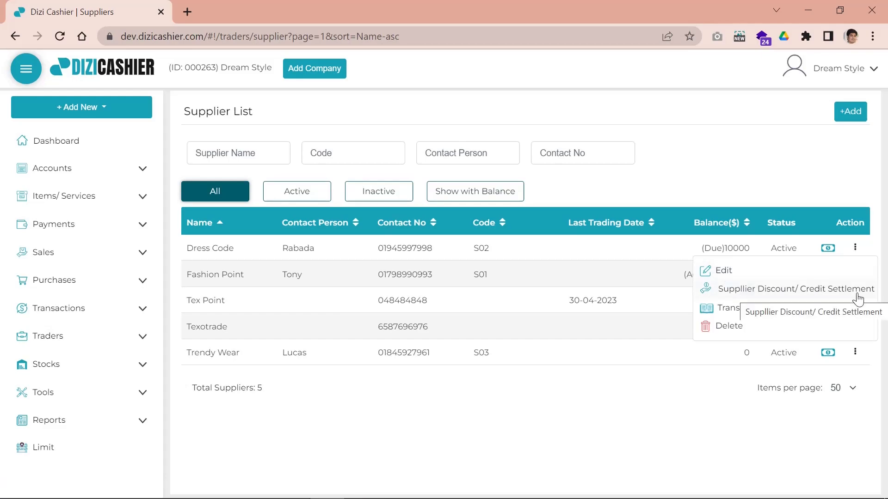
click(550, 455)
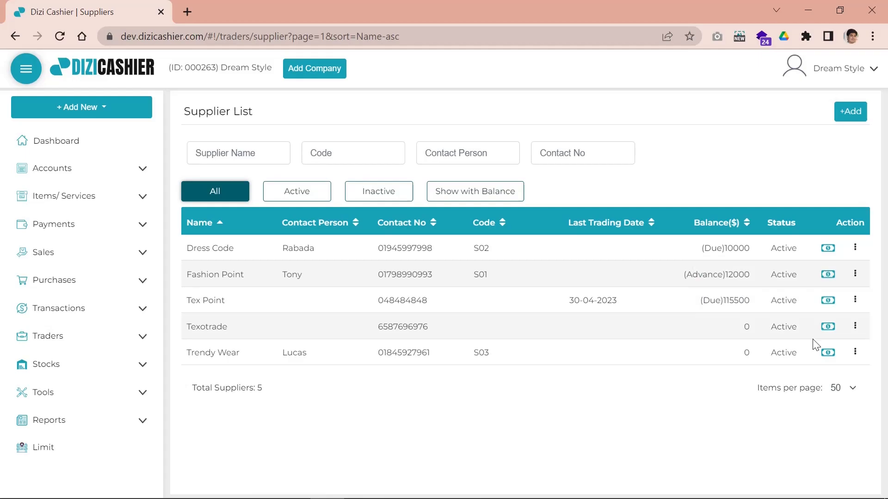
click(855, 300)
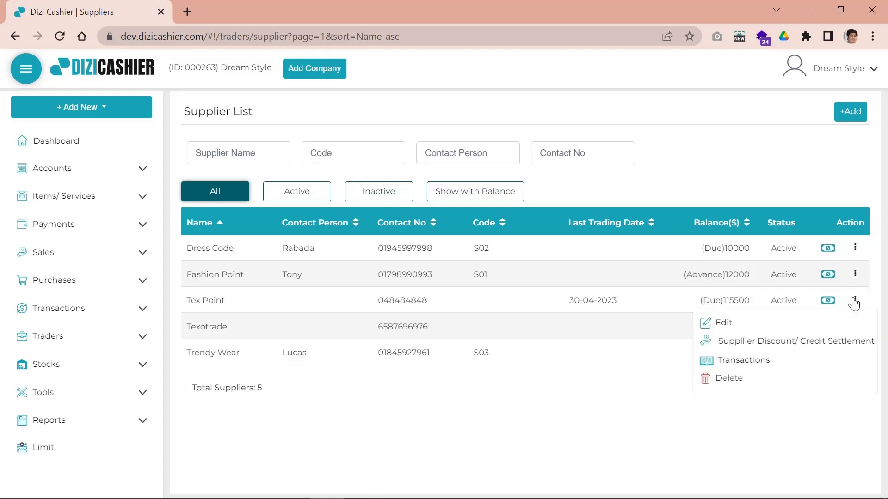
click(754, 367)
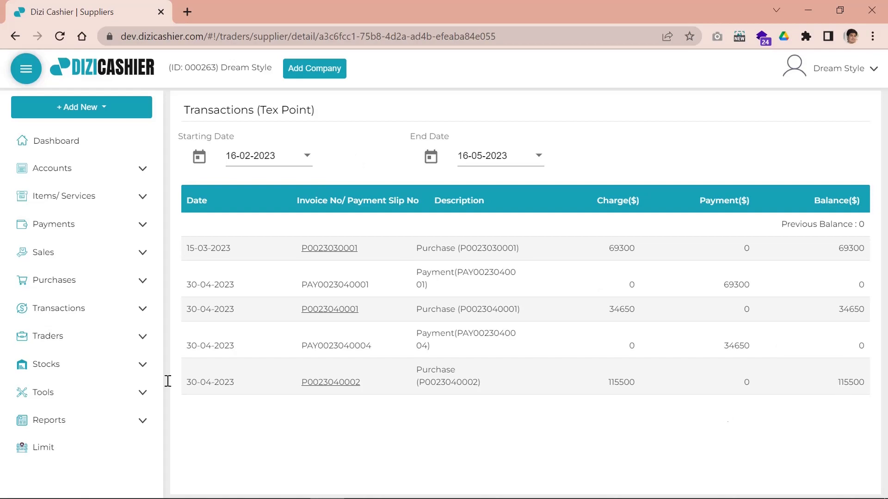
Leave Tex Point's history and return to the supplier list showing Tex Point and Tex World
click(51, 336)
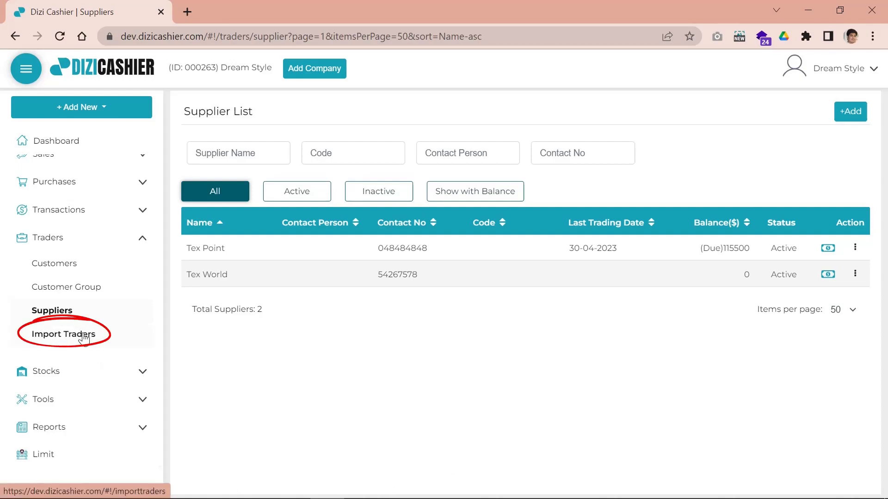
From Import Traders, download the trader import template and open the .xlsx in Excel
click(84, 339)
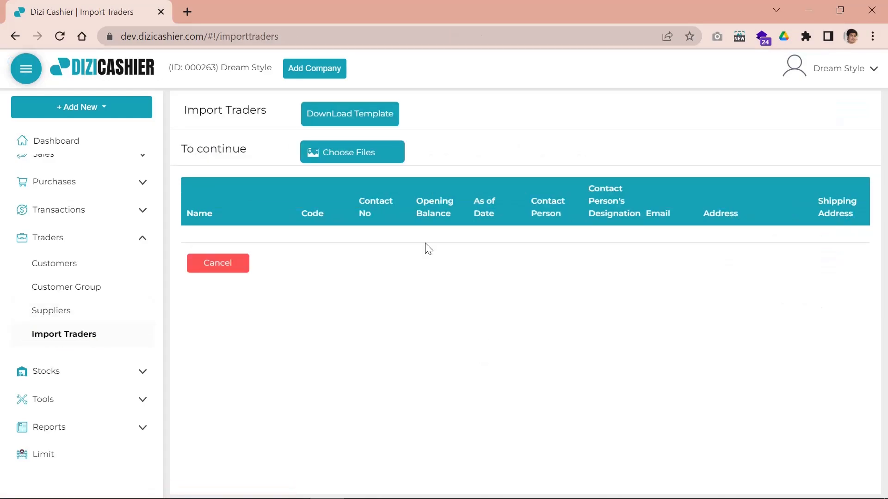
click(375, 121)
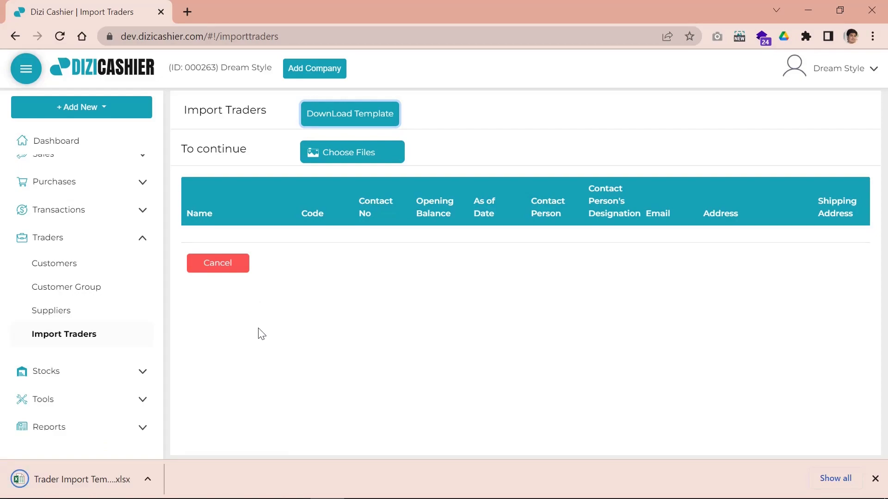
click(92, 481)
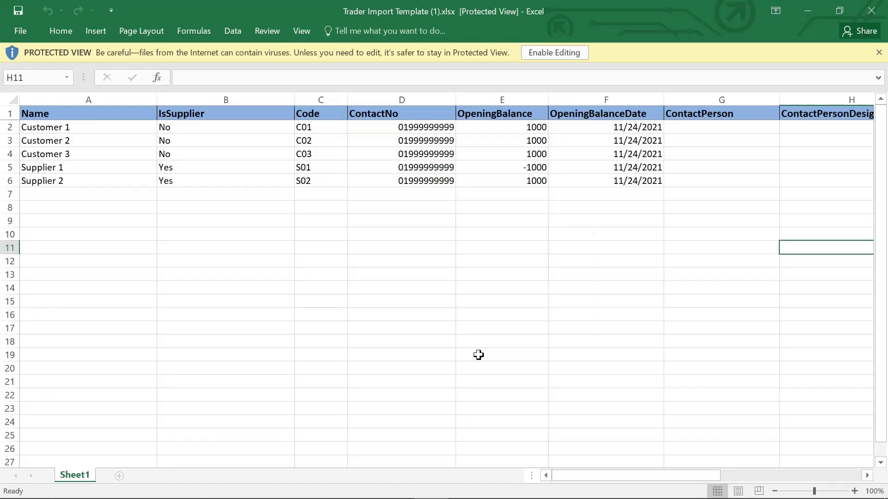
Enable editing, check the IsSupplier dropdown in B2 and B12, then close Excel without saving
click(566, 55)
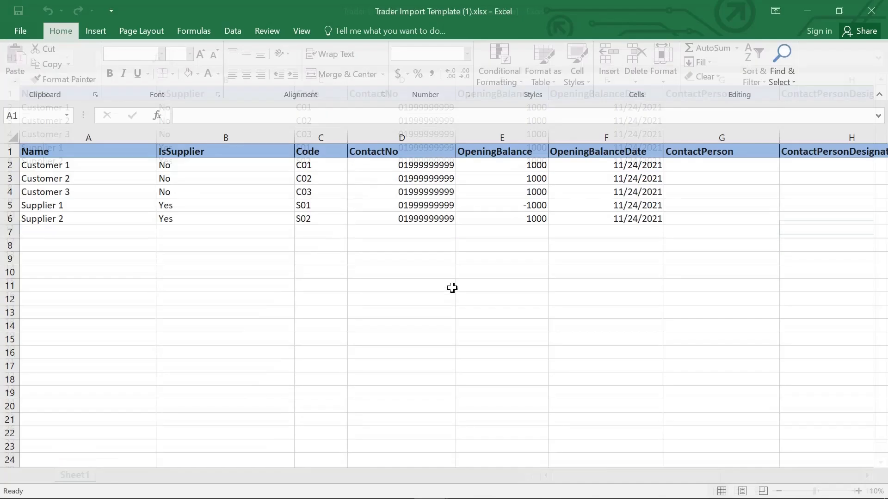
drag(562, 479, 499, 471)
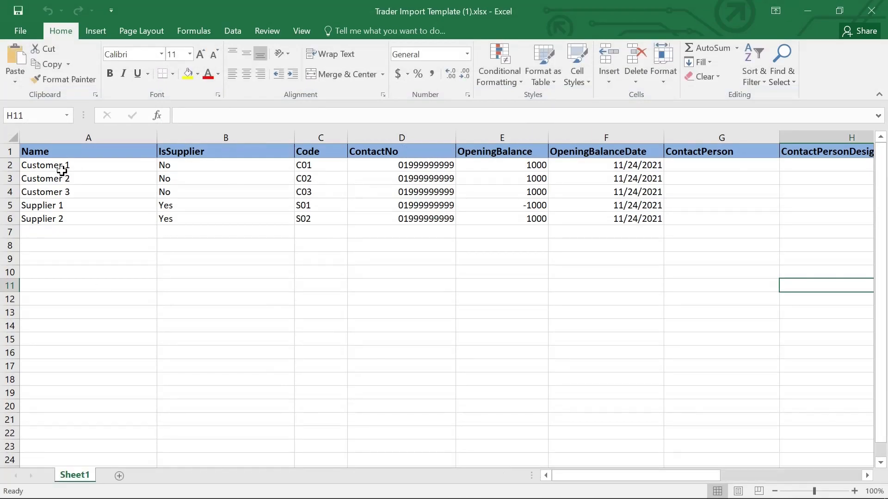
click(185, 169)
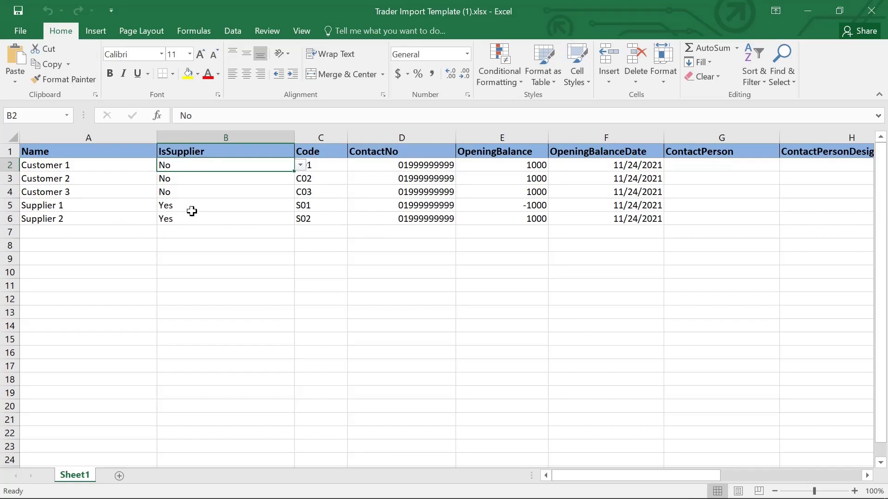
click(248, 298)
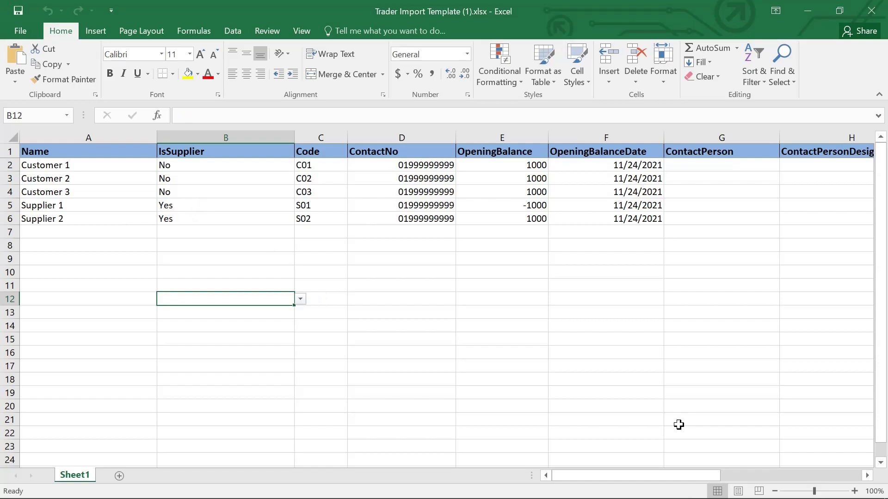
drag(689, 474, 591, 476)
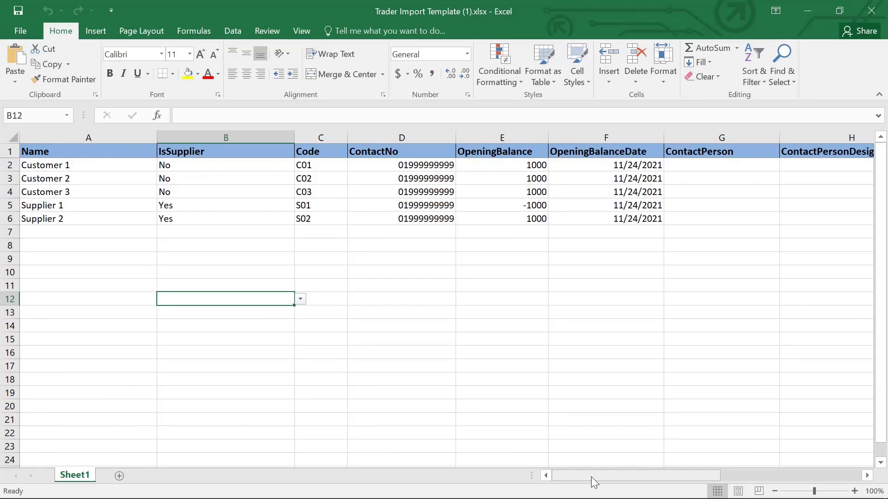
click(869, 14)
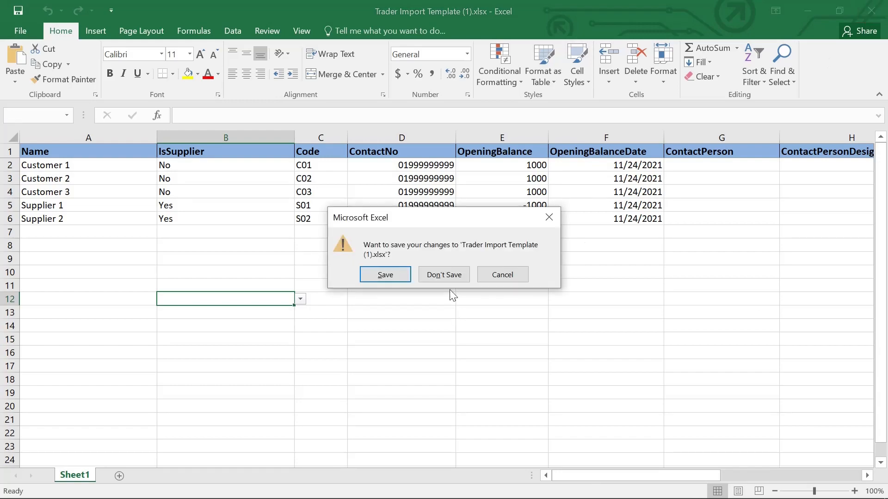
click(448, 275)
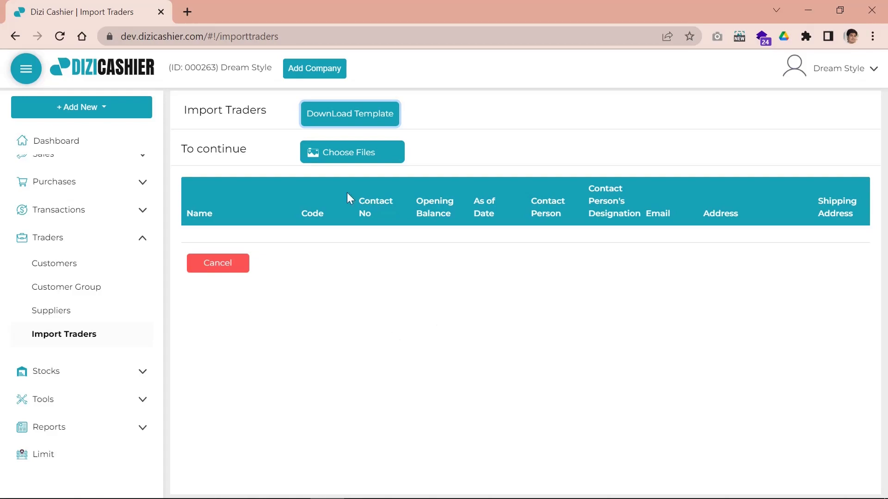
Load Trader Import Template - Fashion.xlsx into the import preview
click(352, 151)
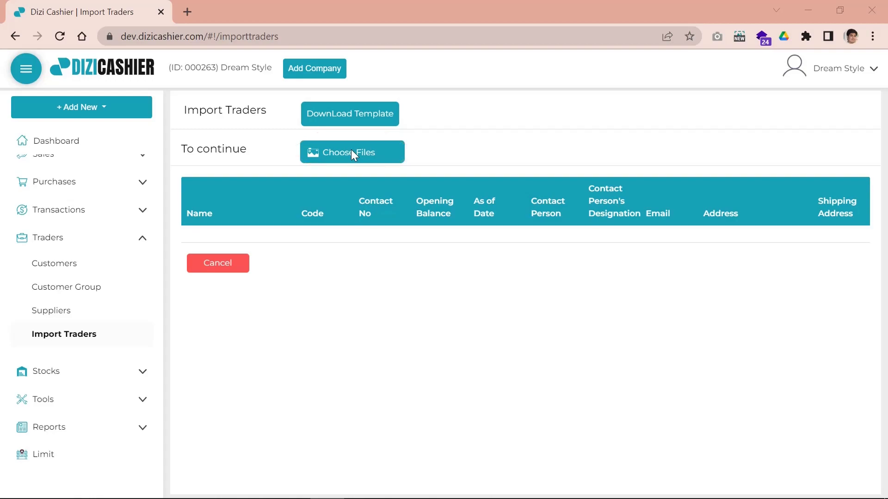
click(351, 152)
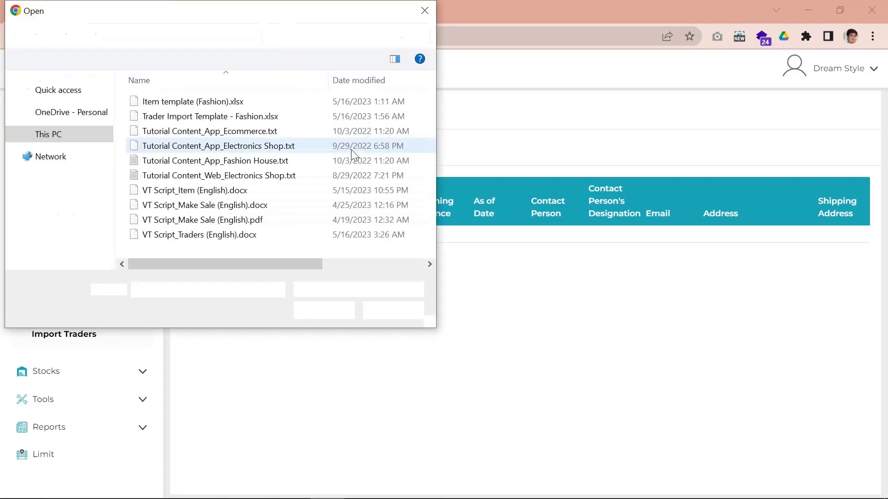
click(195, 119)
click(327, 312)
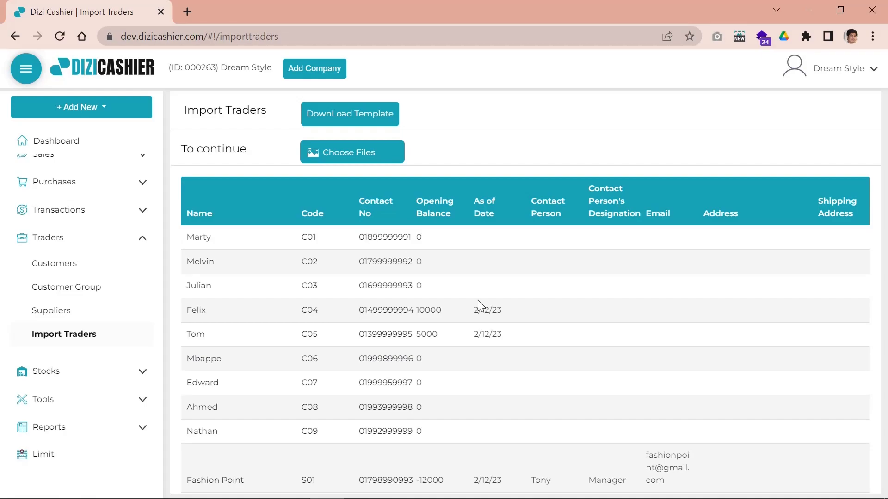
Review the previewed traders and save them, adding Dress Code, Fashion Point and Trendy Wear
scroll(547, 299, down, 1)
scroll(547, 299, down, 3)
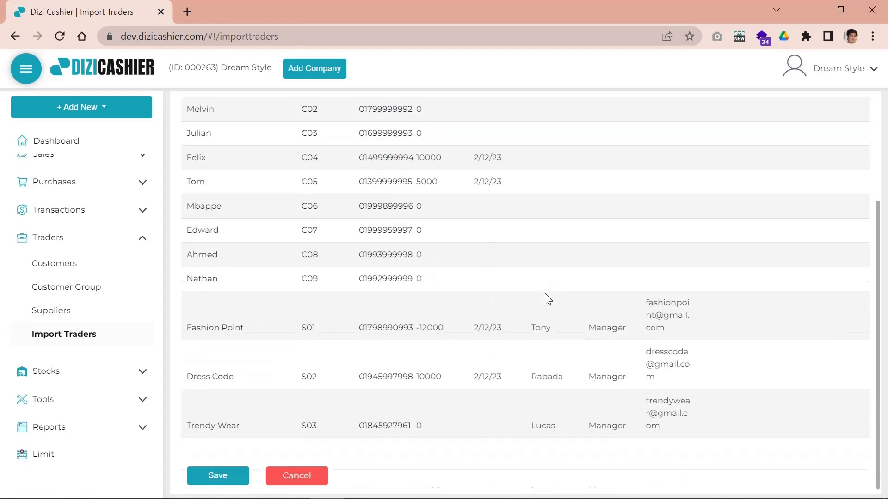
scroll(550, 344, up, 4)
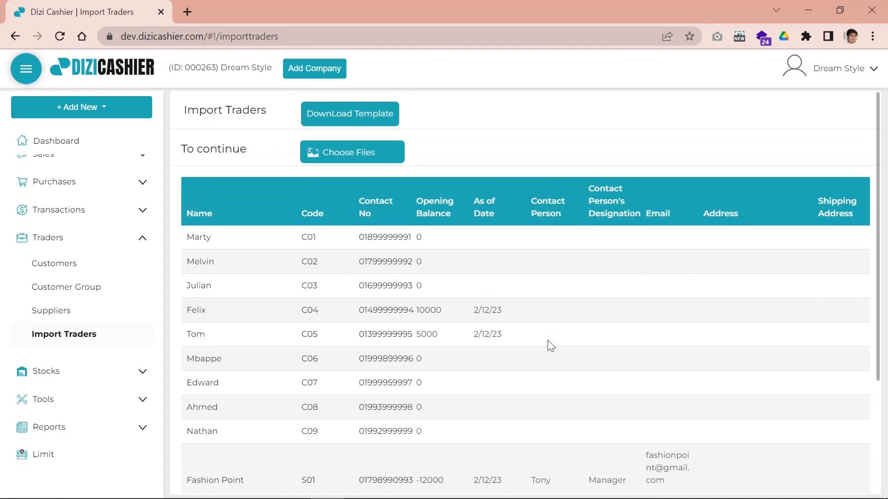
scroll(550, 346, down, 2)
scroll(549, 344, down, 2)
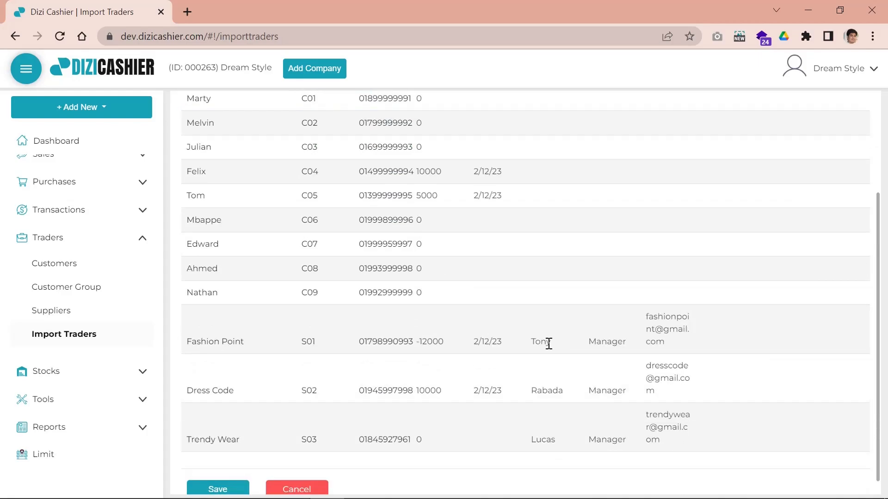
scroll(549, 345, up, 2)
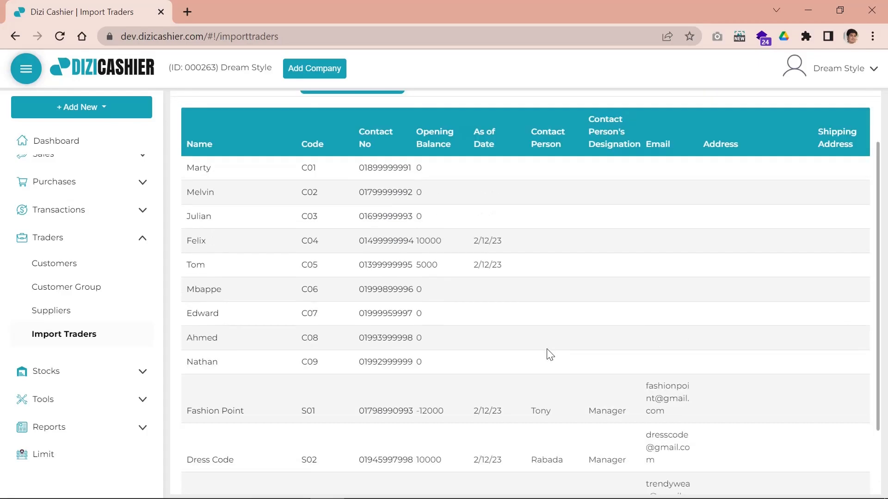
scroll(546, 354, down, 2)
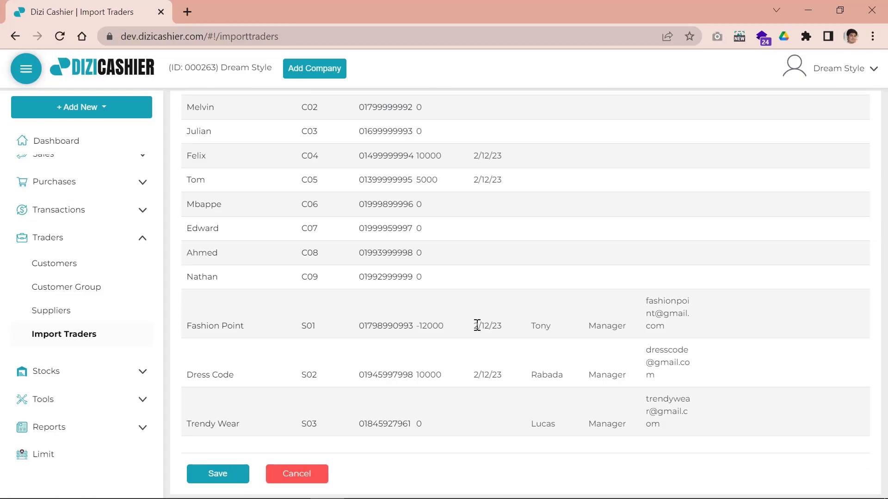
click(226, 481)
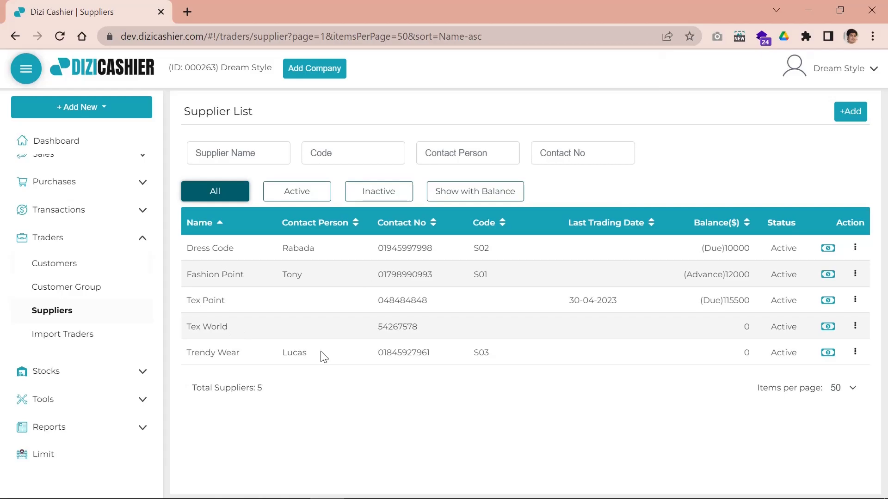
Check the Customer List now shows 12 customers, then return to the Dashboard
click(61, 268)
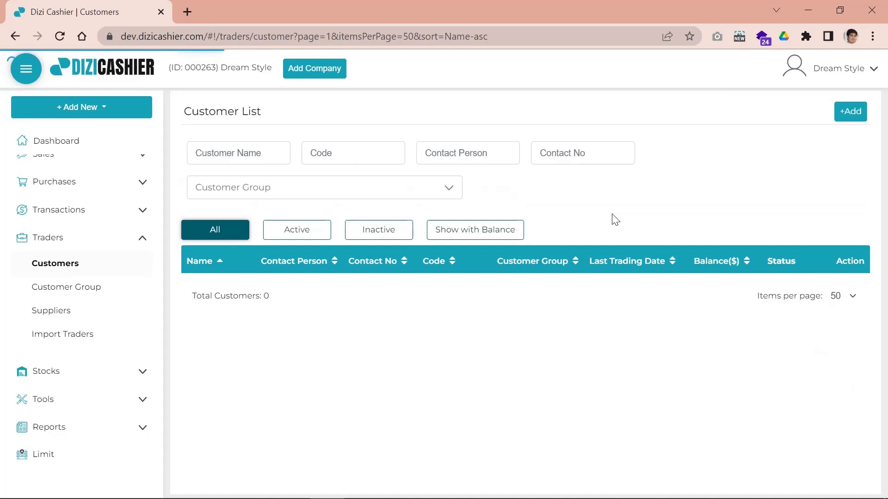
scroll(535, 262, down, 4)
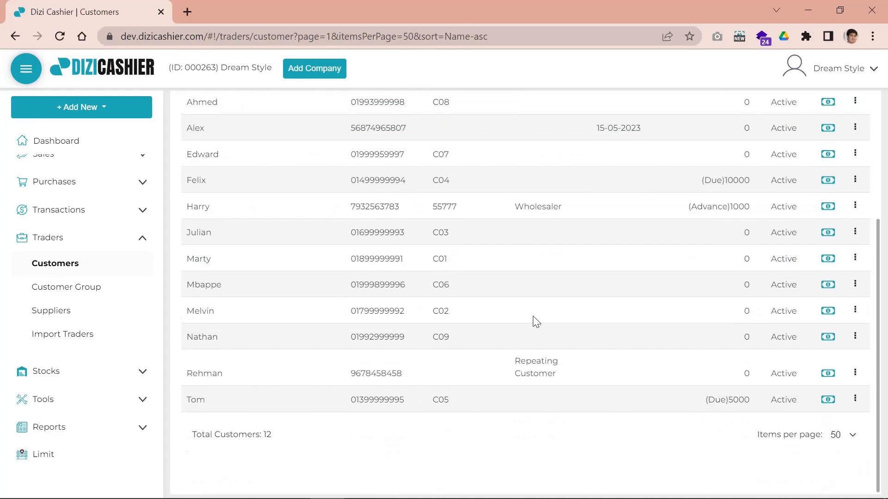
scroll(536, 322, up, 3)
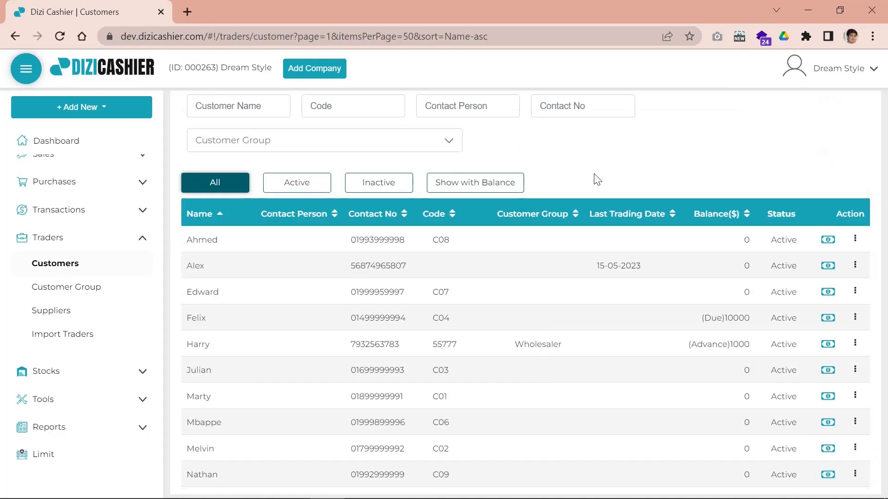
scroll(594, 176, down, 3)
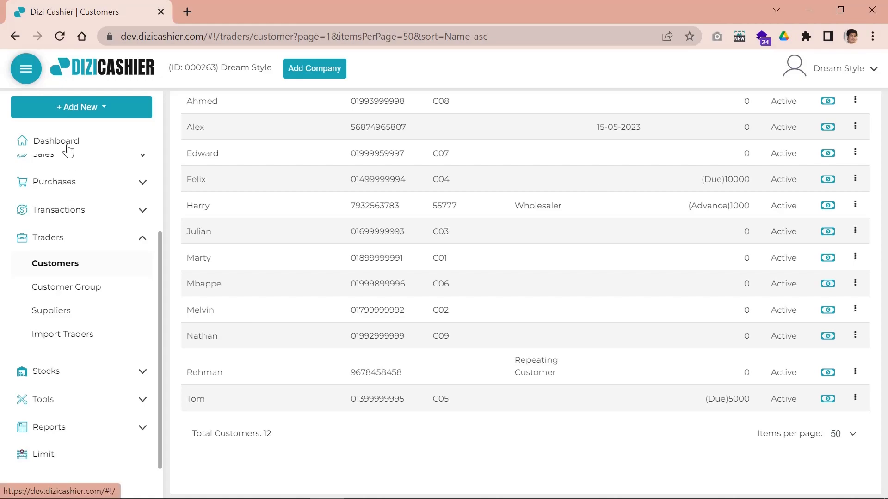
click(69, 147)
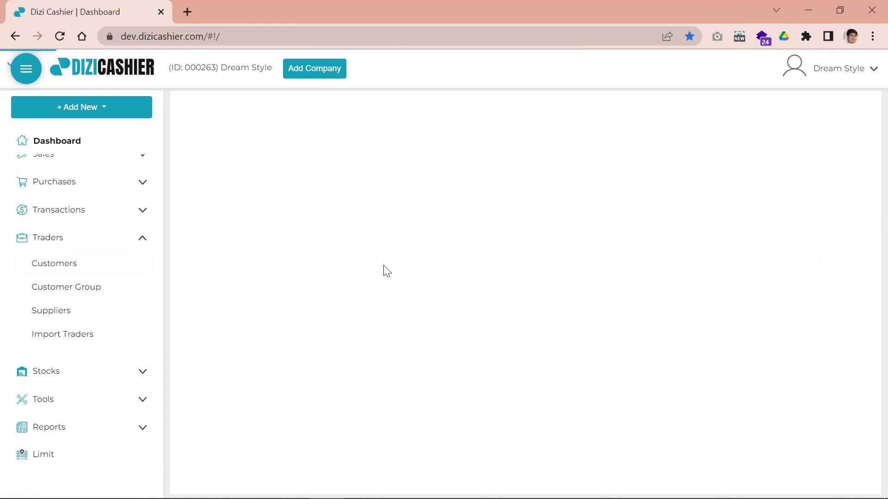